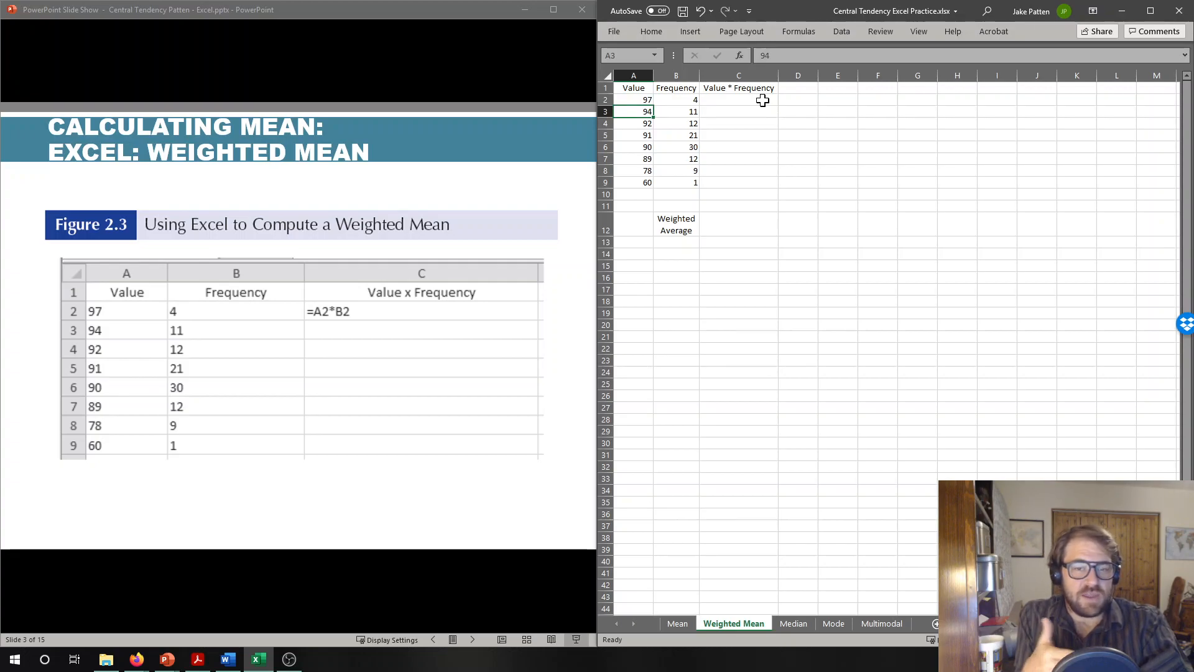
- Write the formula =a2*b2 in cell C2 to multiply the first value by its frequency
key("Down")
key("Down")
key("Down")
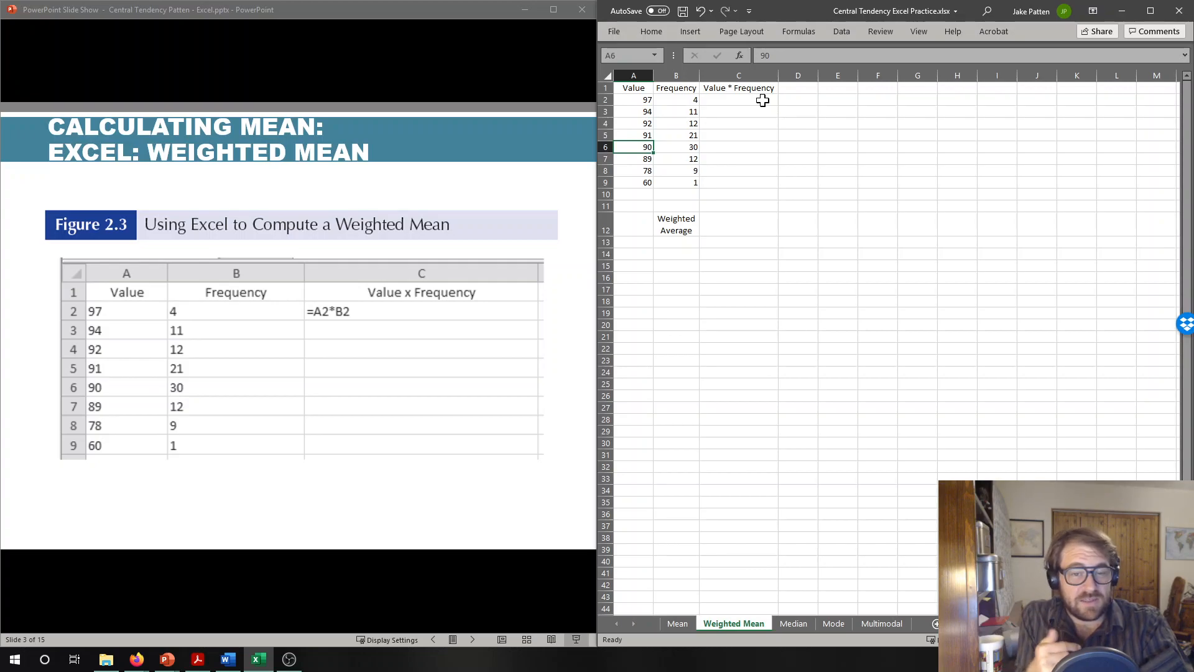
key("Right")
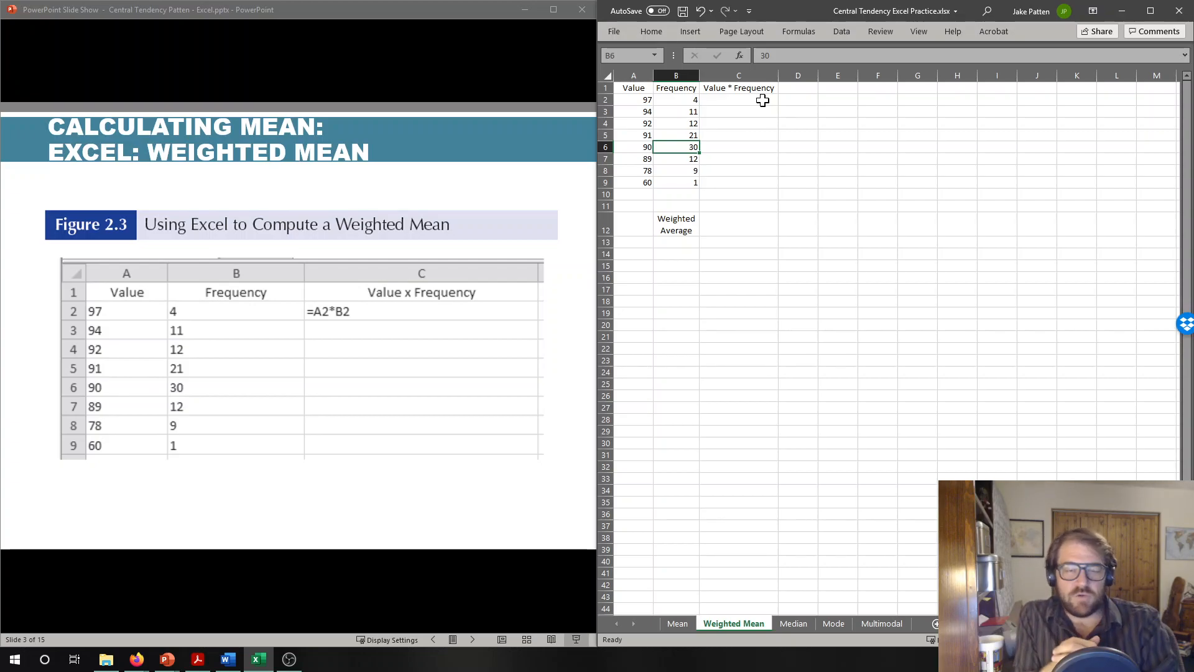
key("Right")
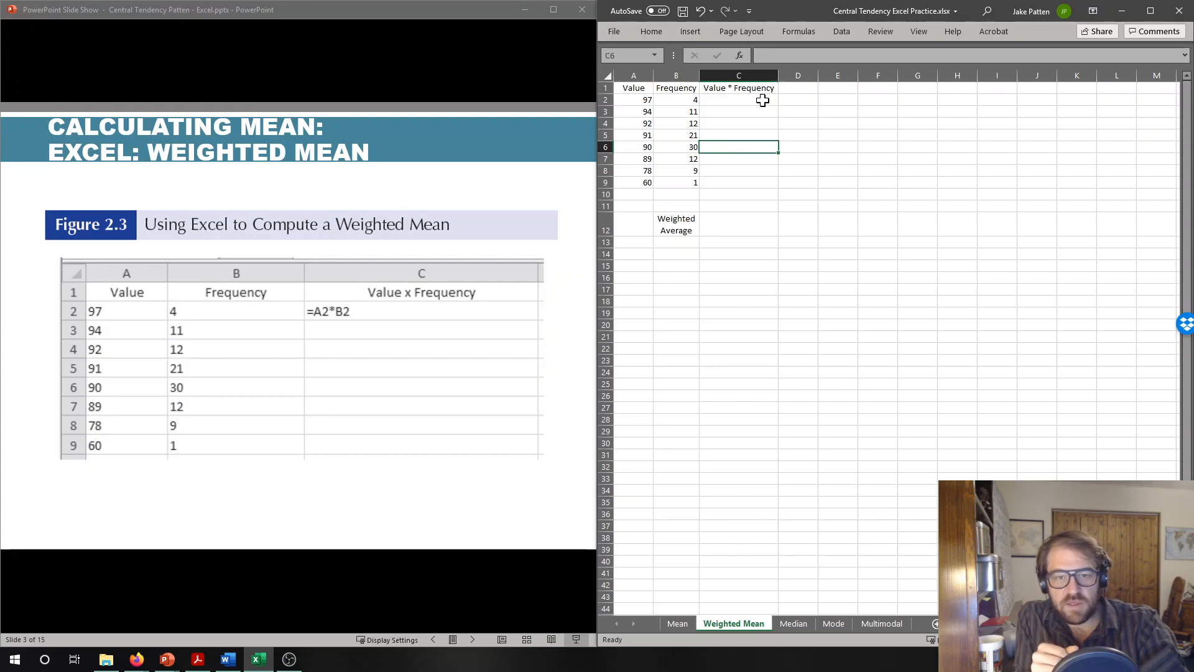
key("Up")
key("Up")
key("Up")
key("Up")
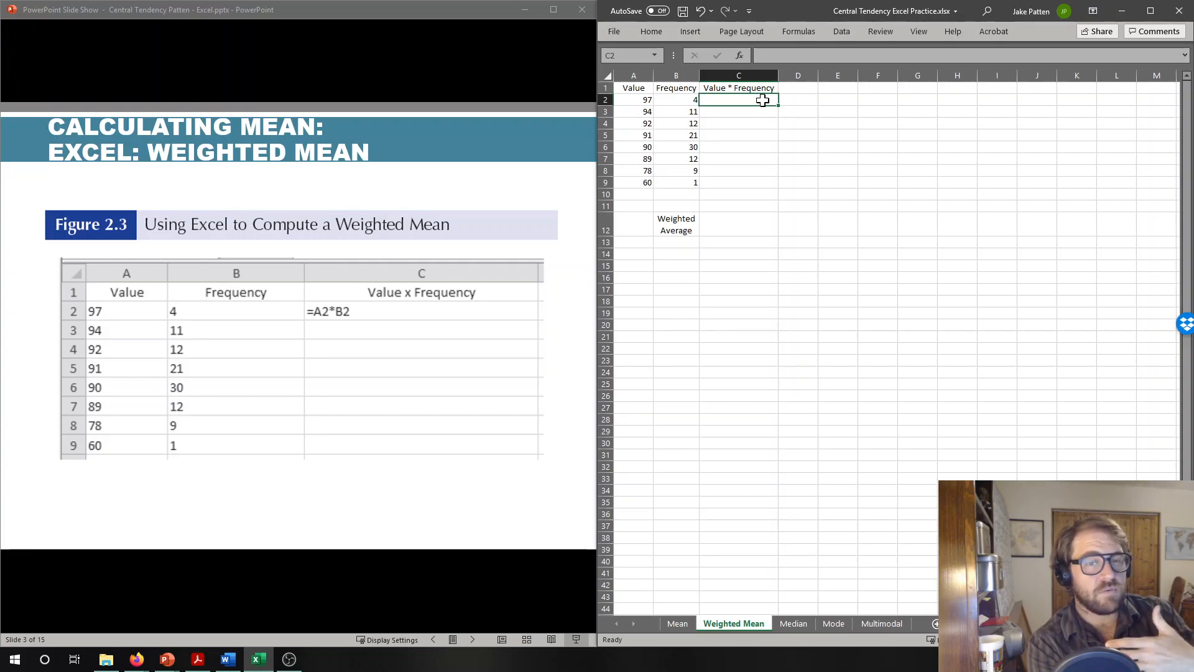
type("=")
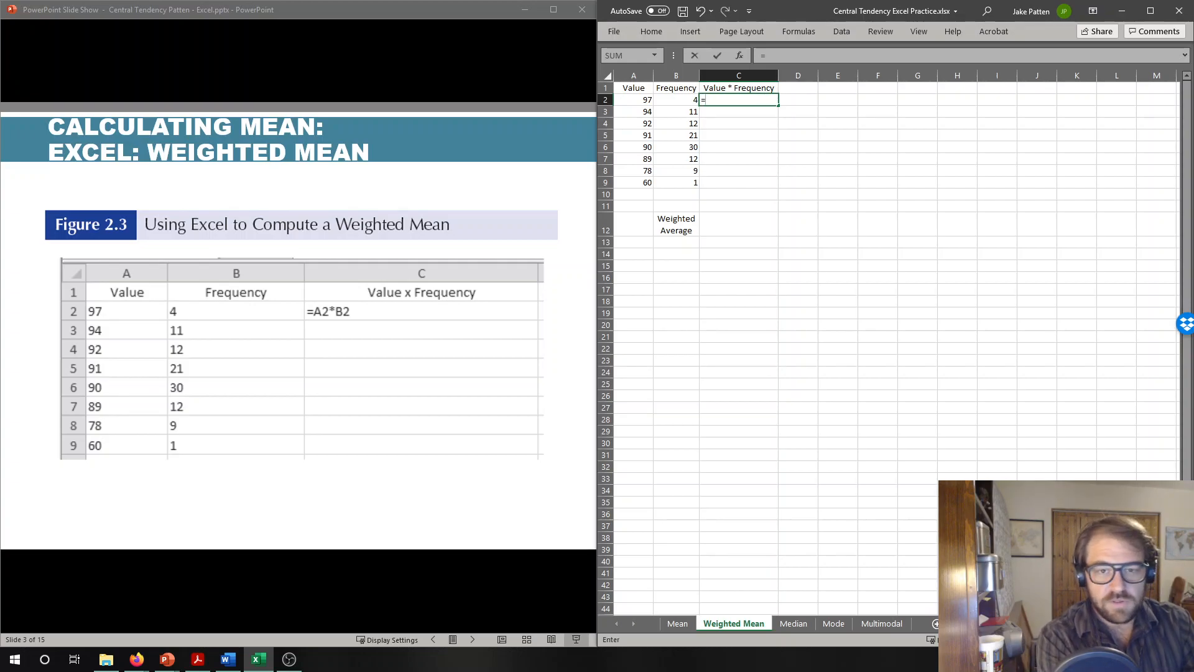
type("a2")
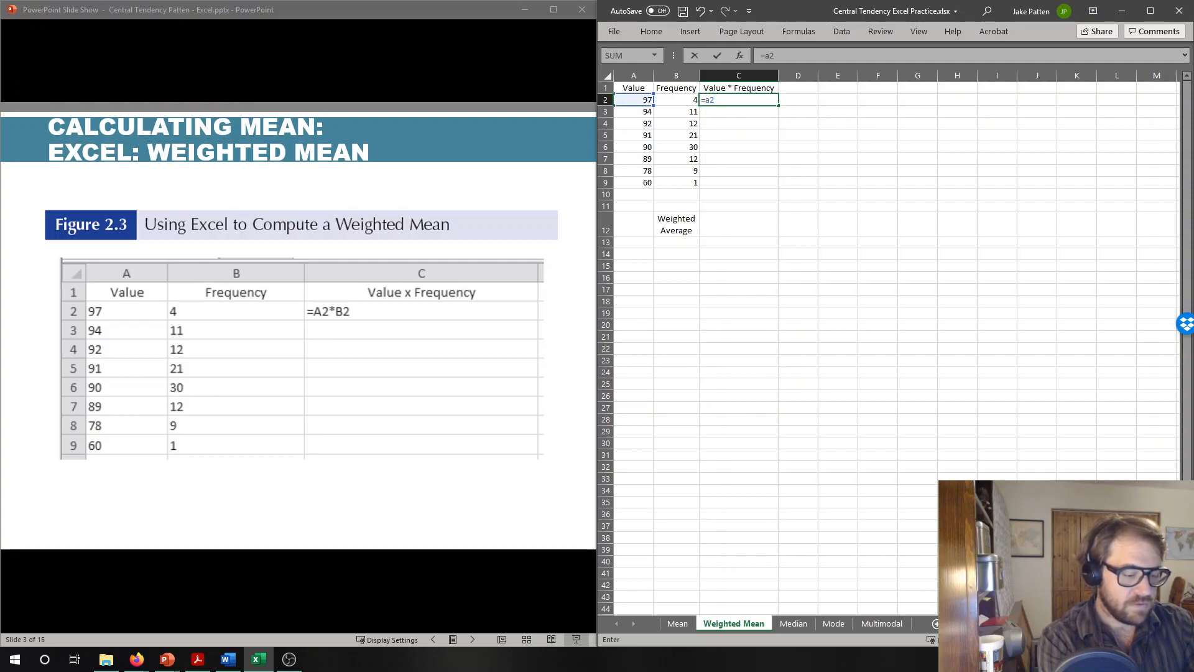
type("*")
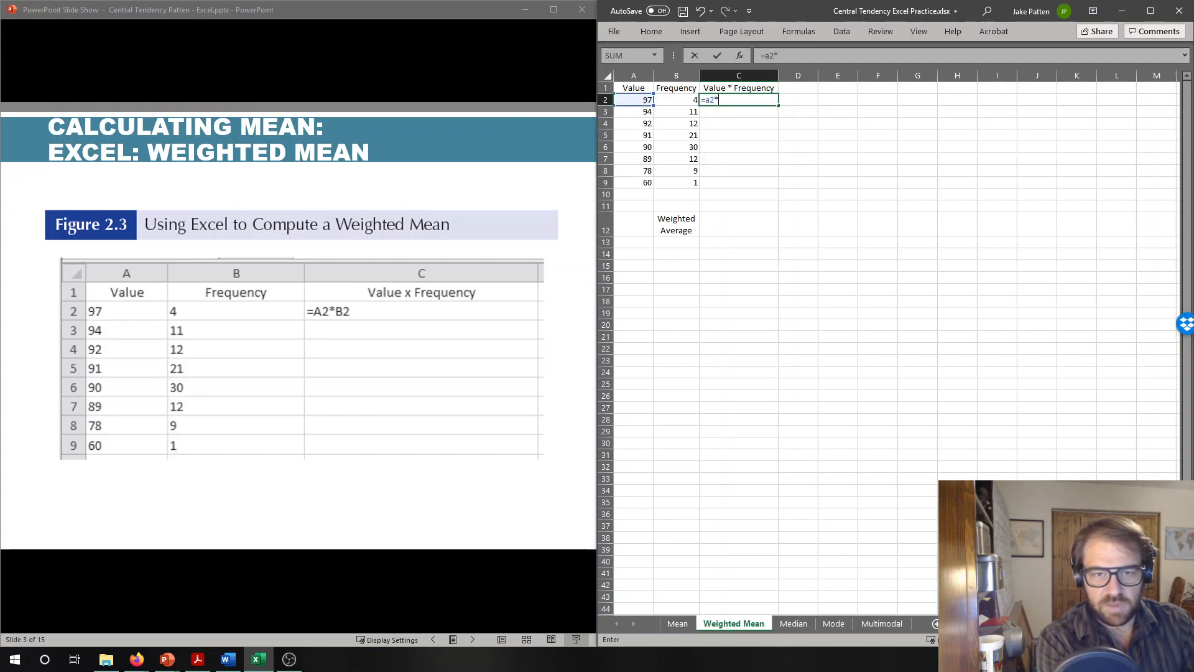
type("b2")
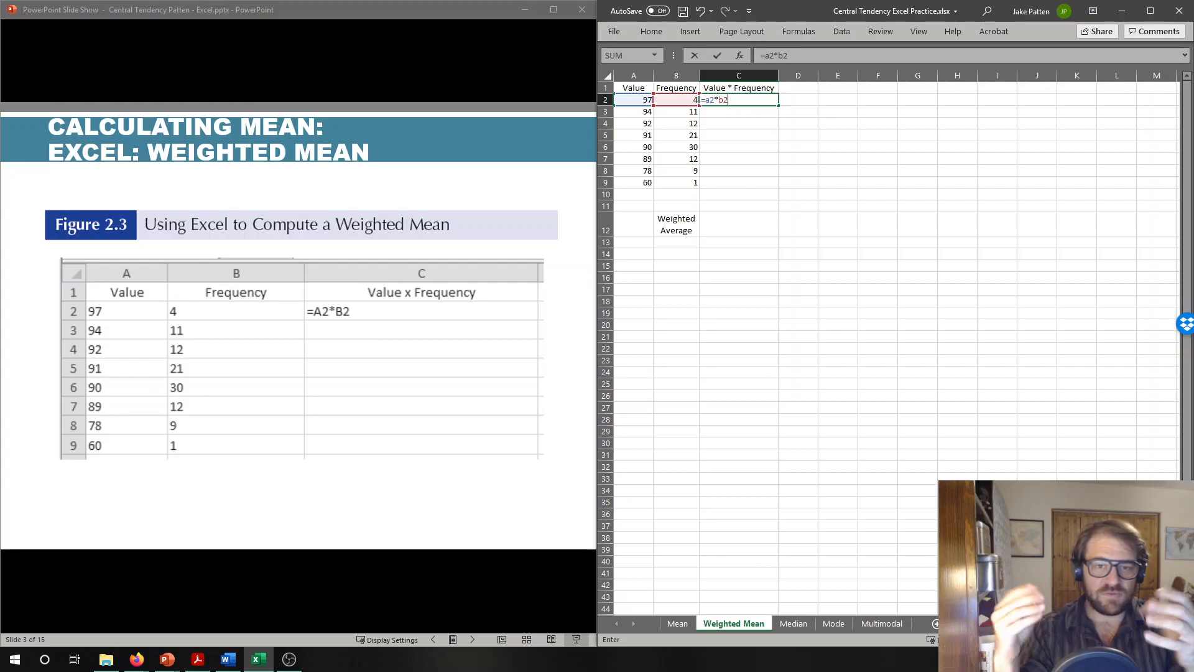
- Try writing the multiplication in C2's formula with x instead of an asterisk, as =a2xb2
key("BackSpace")
key("BackSpace")
key("BackSpace")
type("x")
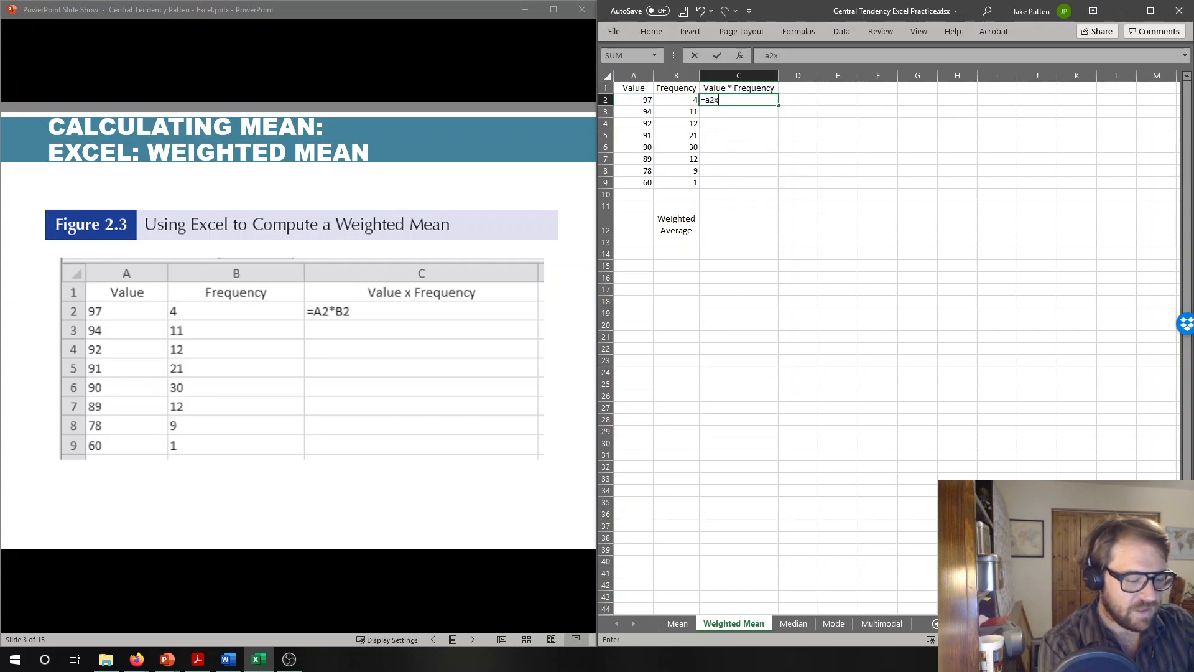
type("b2")
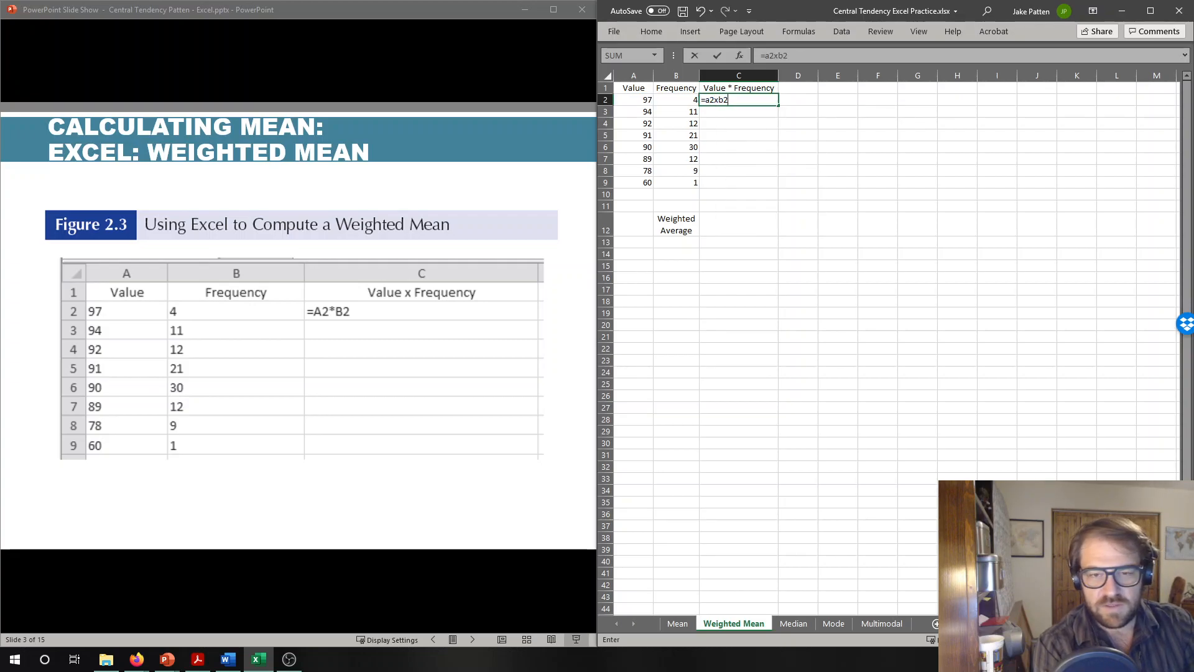
- Correct the formula in C2 to =a2*b2 with the asterisk operator and commit it
key("BackSpace")
key("BackSpace")
key("BackSpace")
type("*b2")
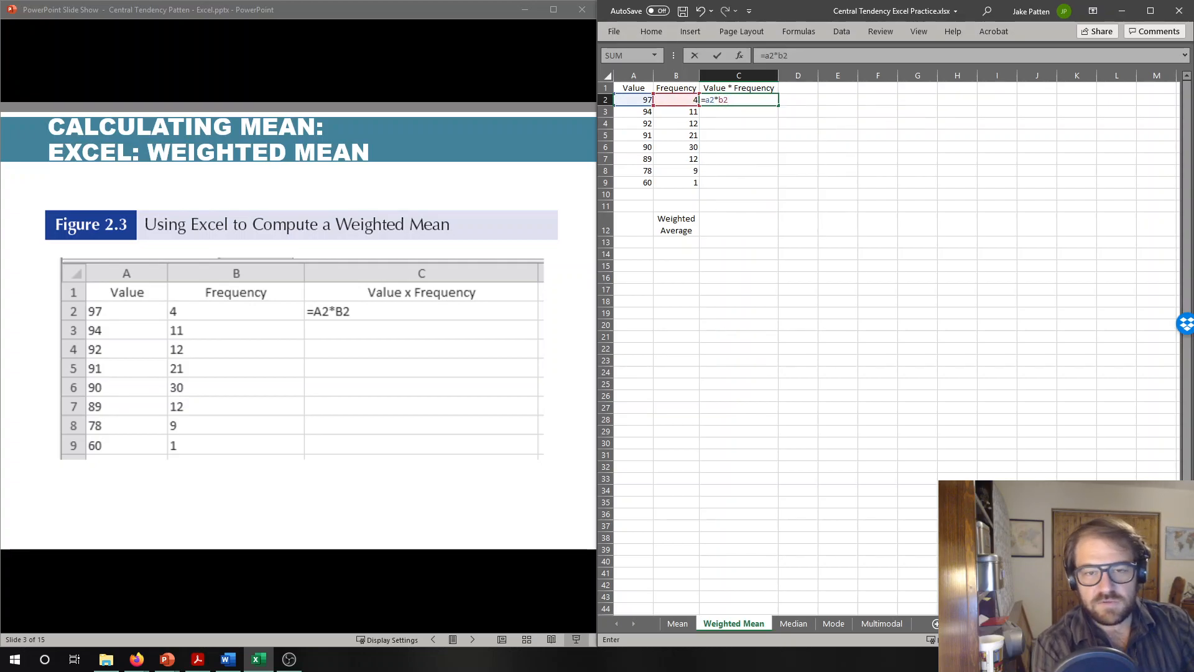
key("Return")
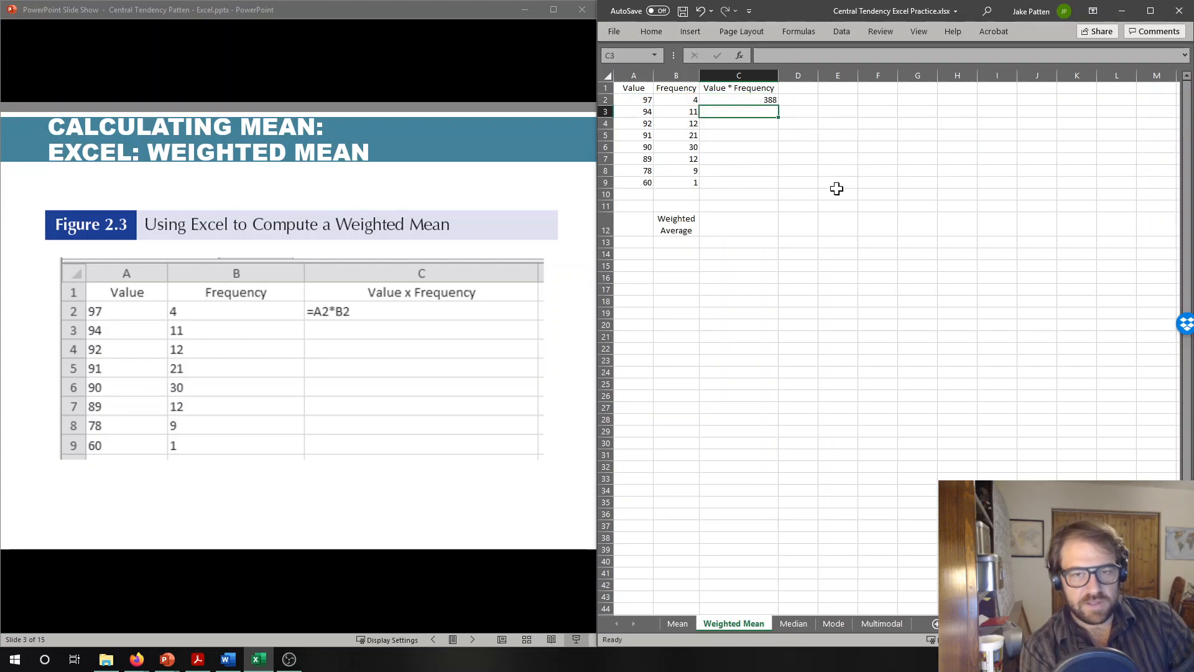
- Fill the product formula from C2 down through C9
left_click(769, 100)
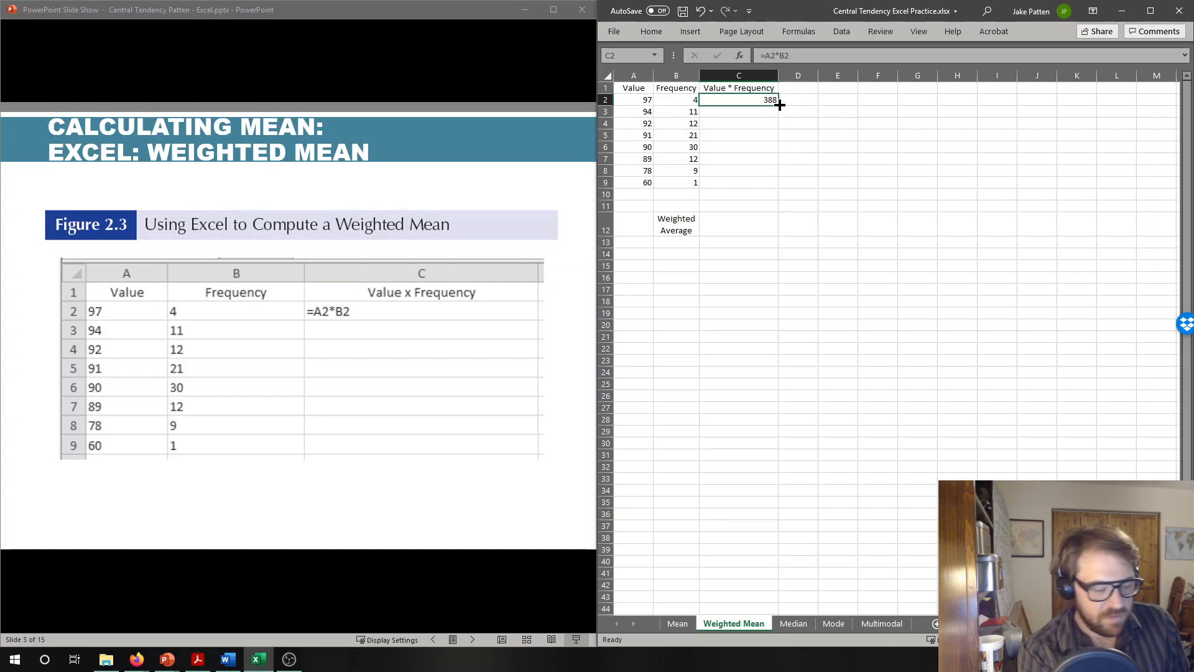
left_click_drag(780, 106, 780, 105)
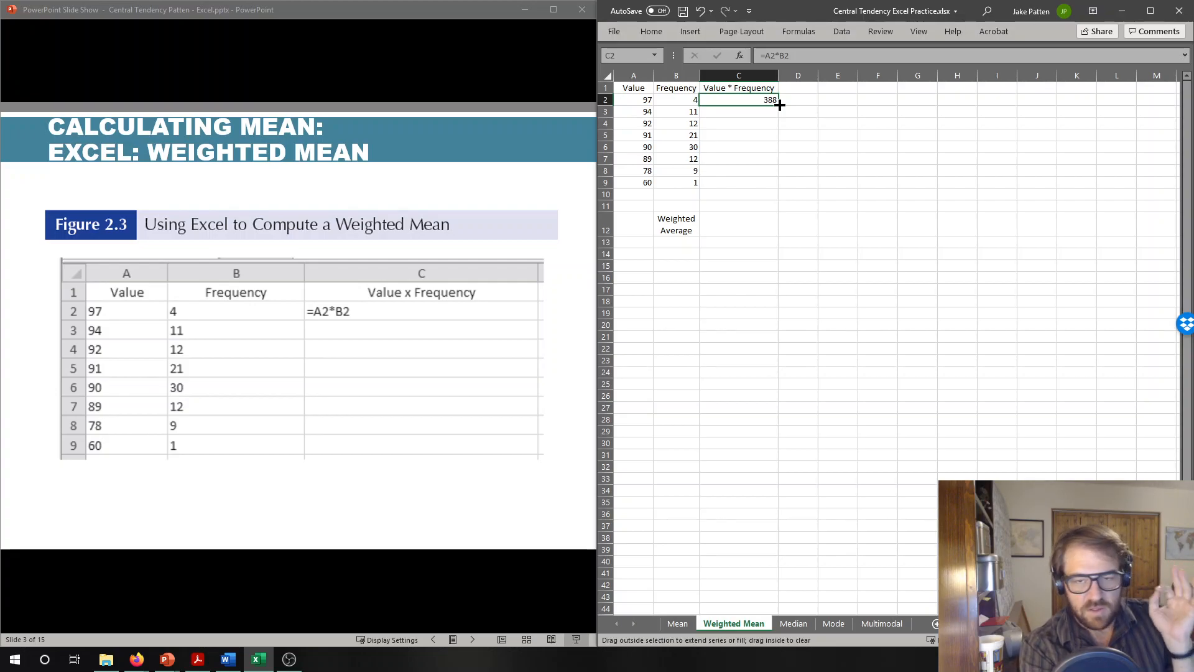
left_click_drag(780, 105, 778, 186)
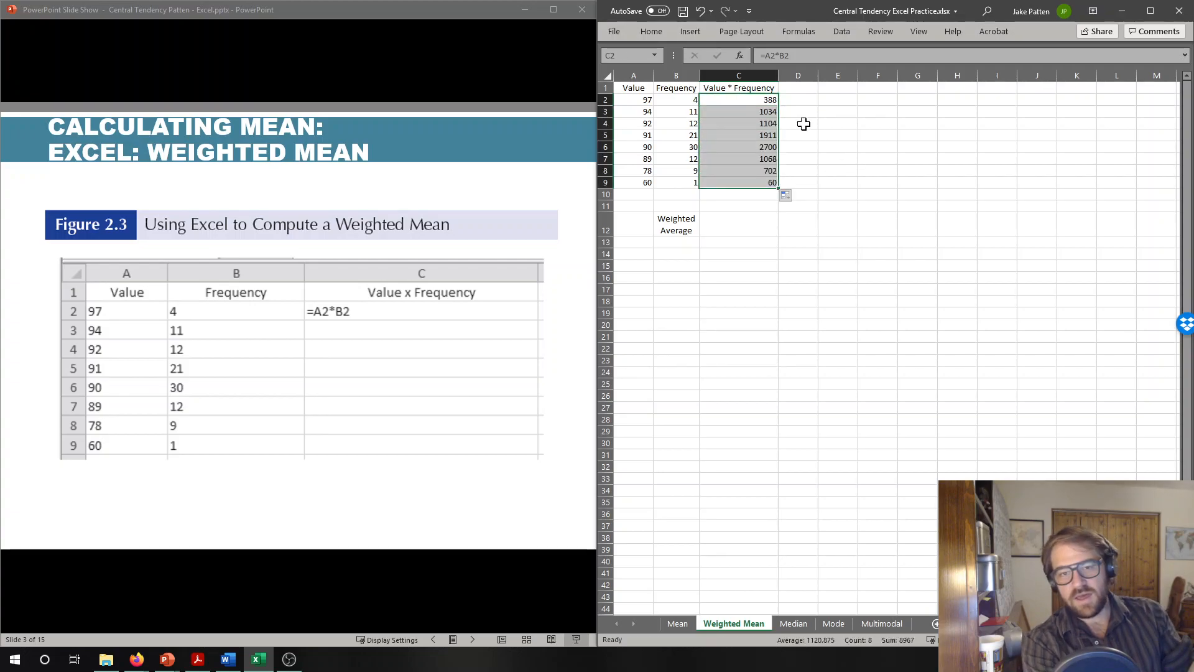
- Check the formulas in C2, C3 and C4 for their row references
left_click(759, 99)
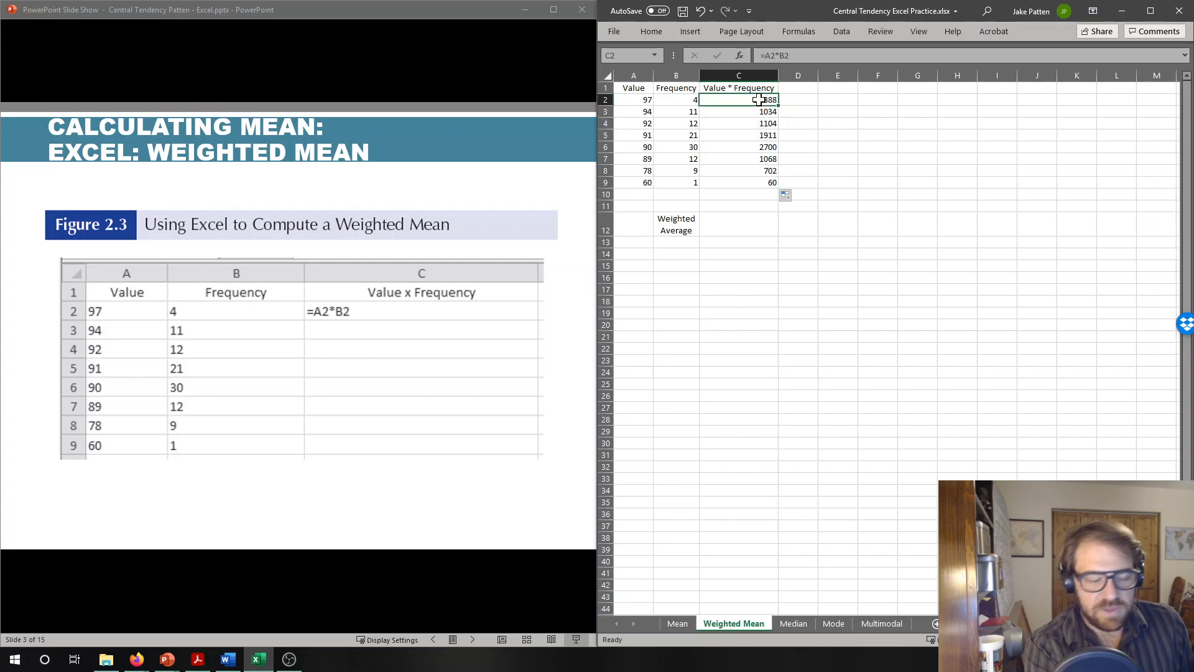
key("Down")
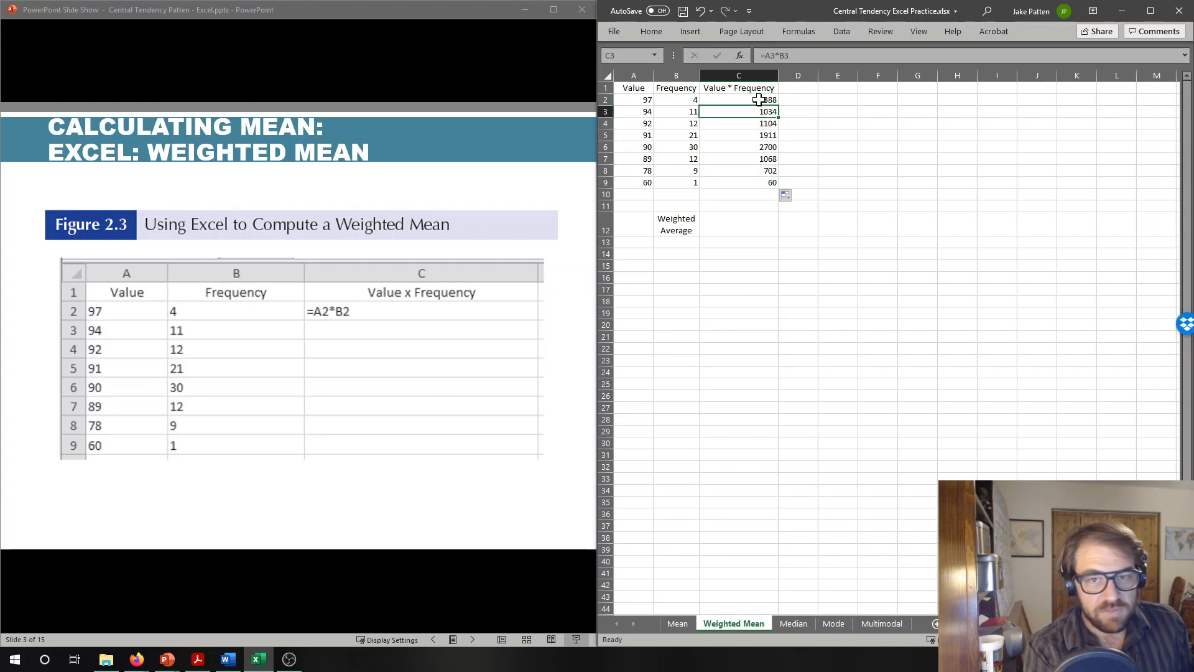
key("Down")
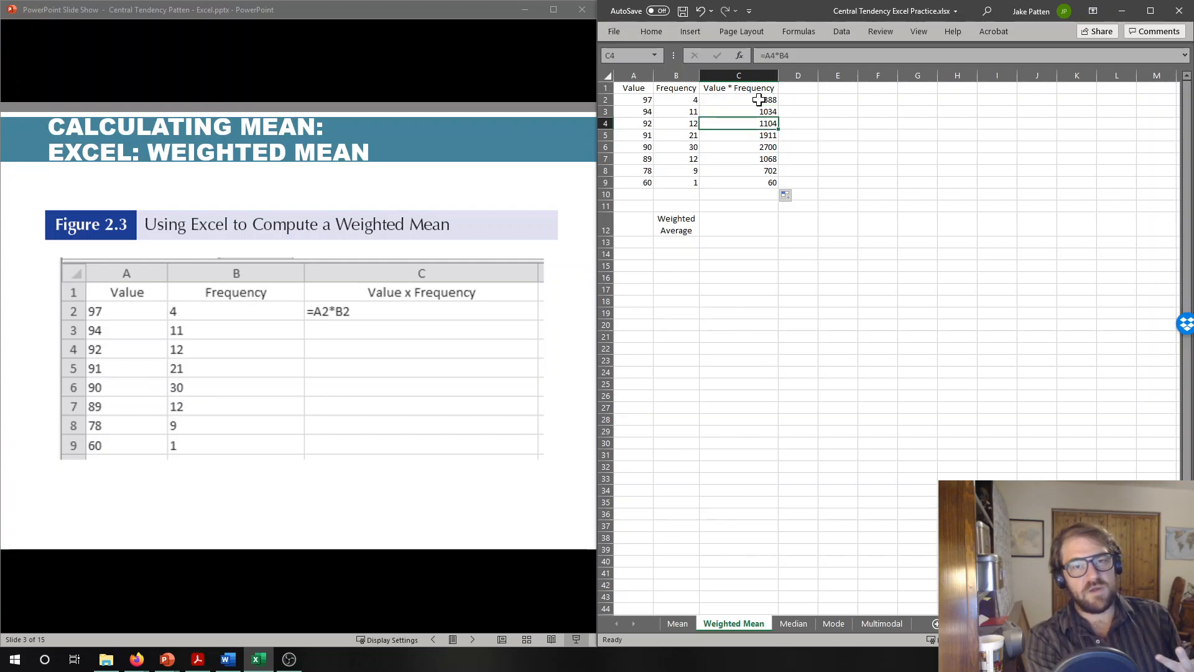
- Repeat the fill of C2's formula down through C9
left_click(759, 99)
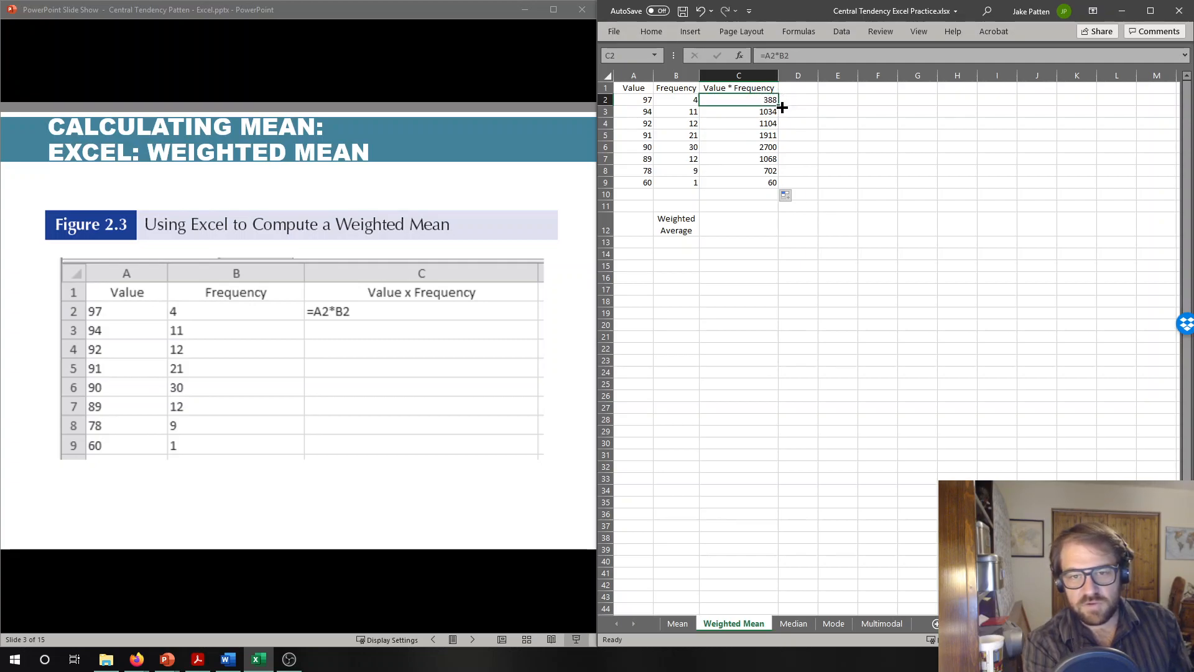
left_click_drag(780, 107, 777, 185)
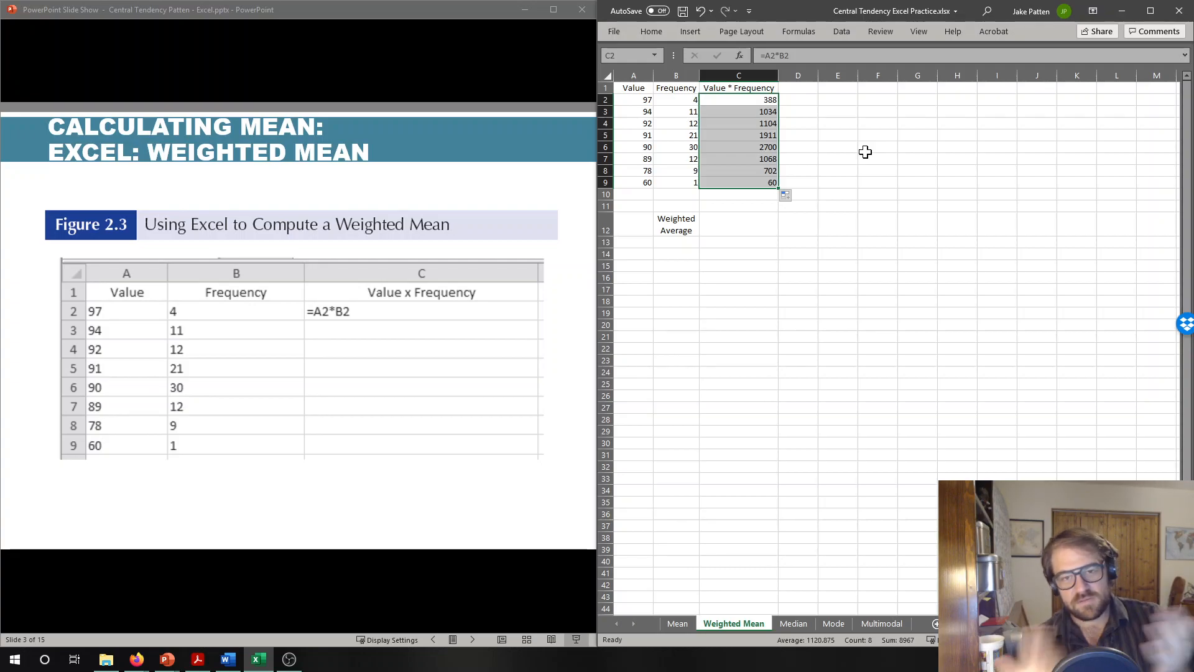
key("Return")
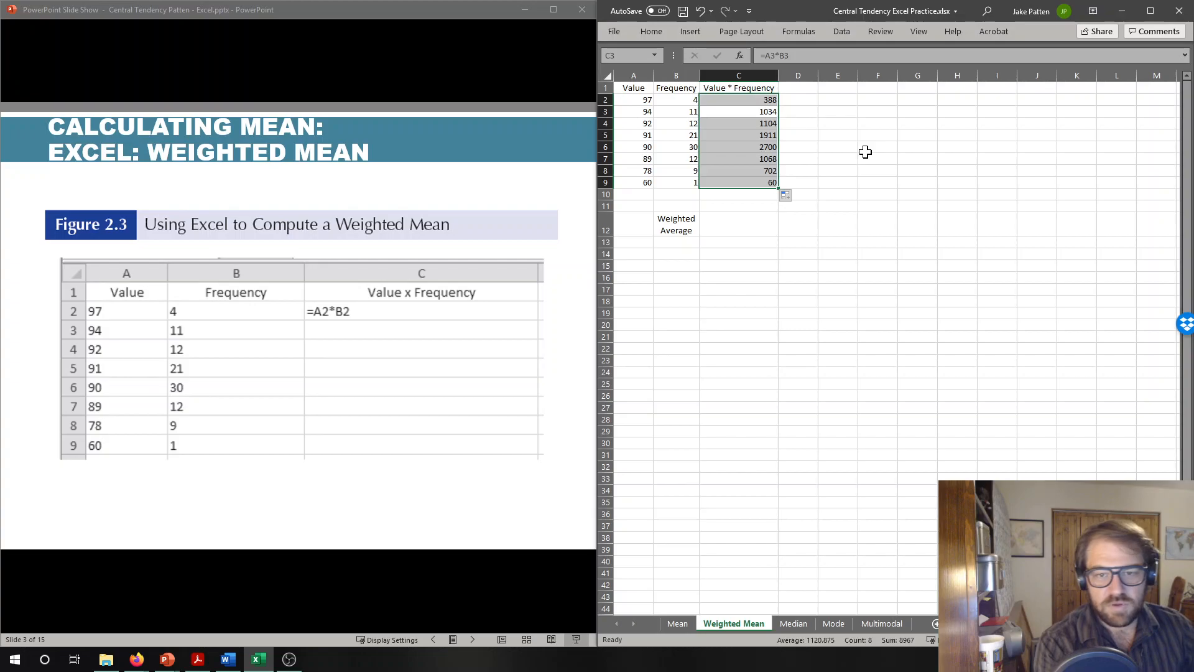
- Examine the value, frequency and product cells in rows 2 and 3, and go down the product column to C10
left_click(742, 218)
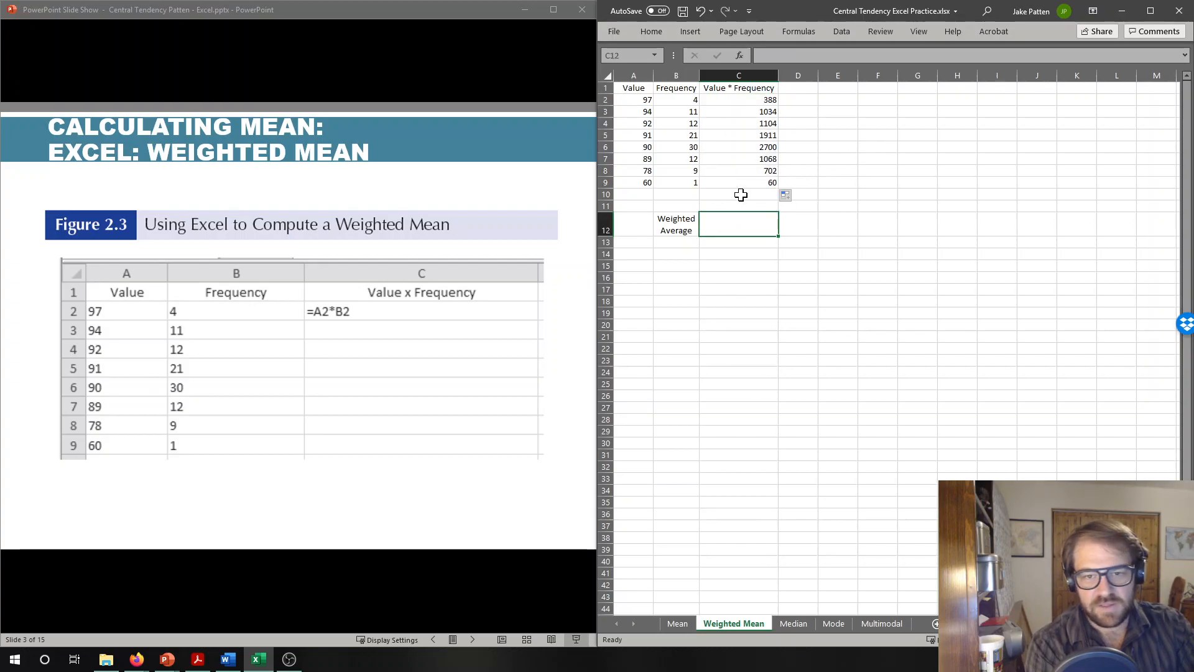
left_click(741, 193)
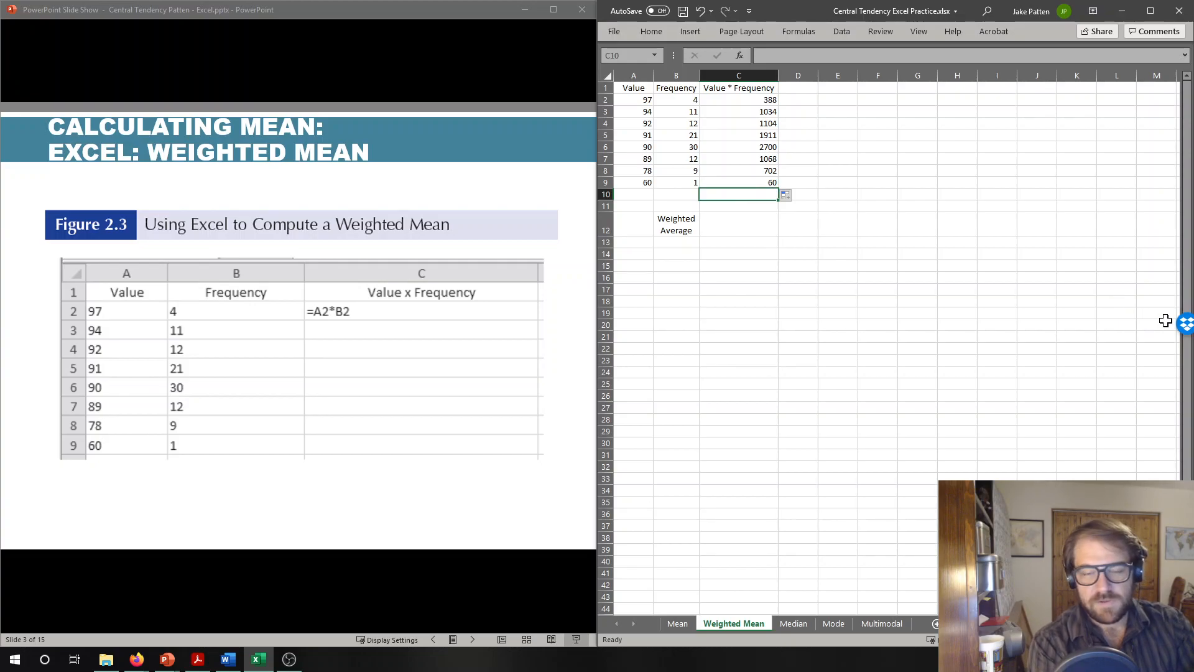
key("Up")
key("Up")
key("Up")
key("Up")
key("Up")
key("Up")
key("Up")
key("Up")
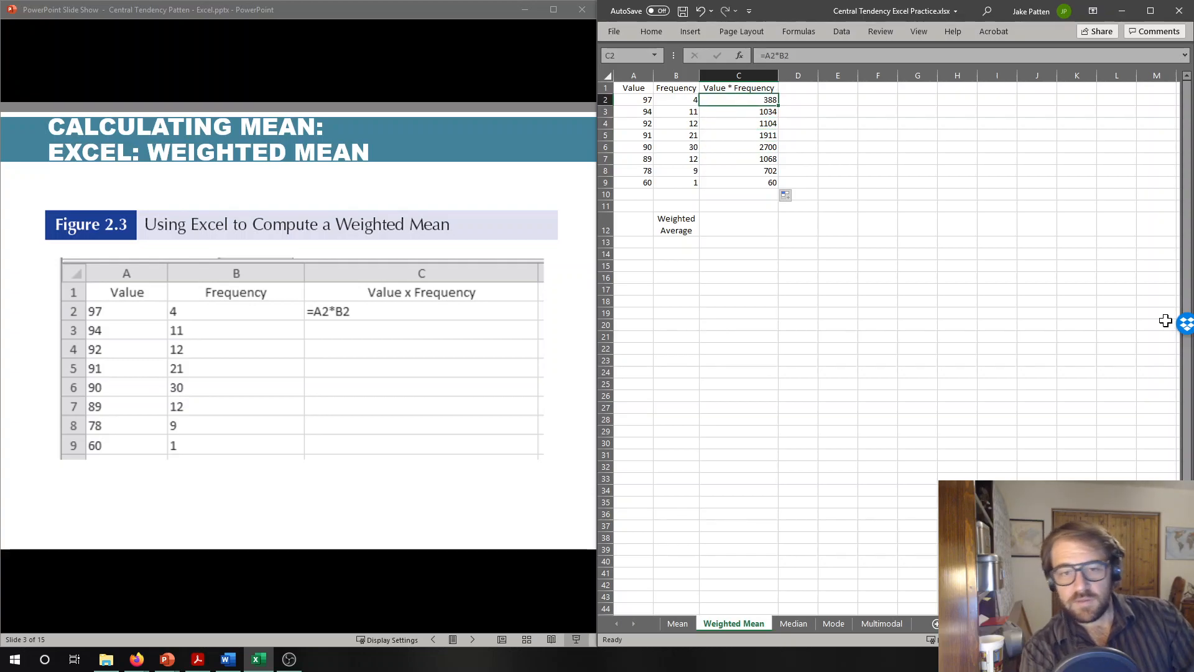
key("Left")
key("Left")
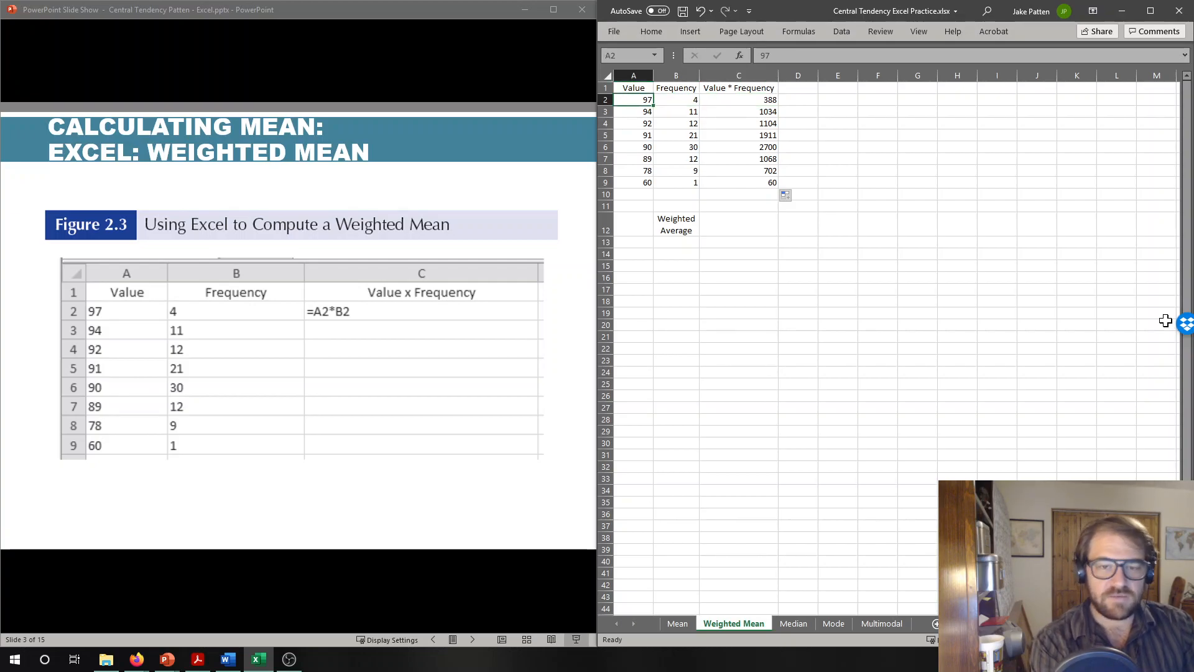
key("Right")
key("Right")
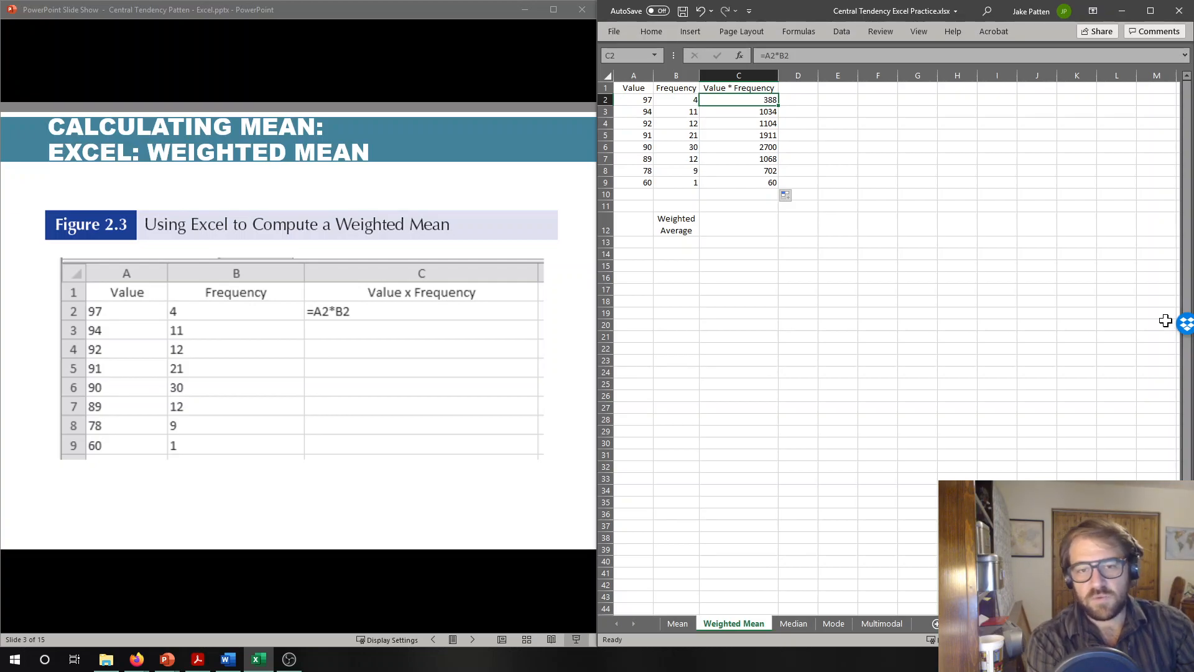
key("Left")
key("Left")
key("Right")
key("Right")
key("Right")
key("Left")
key("Down")
key("Left")
key("Left")
key("Right")
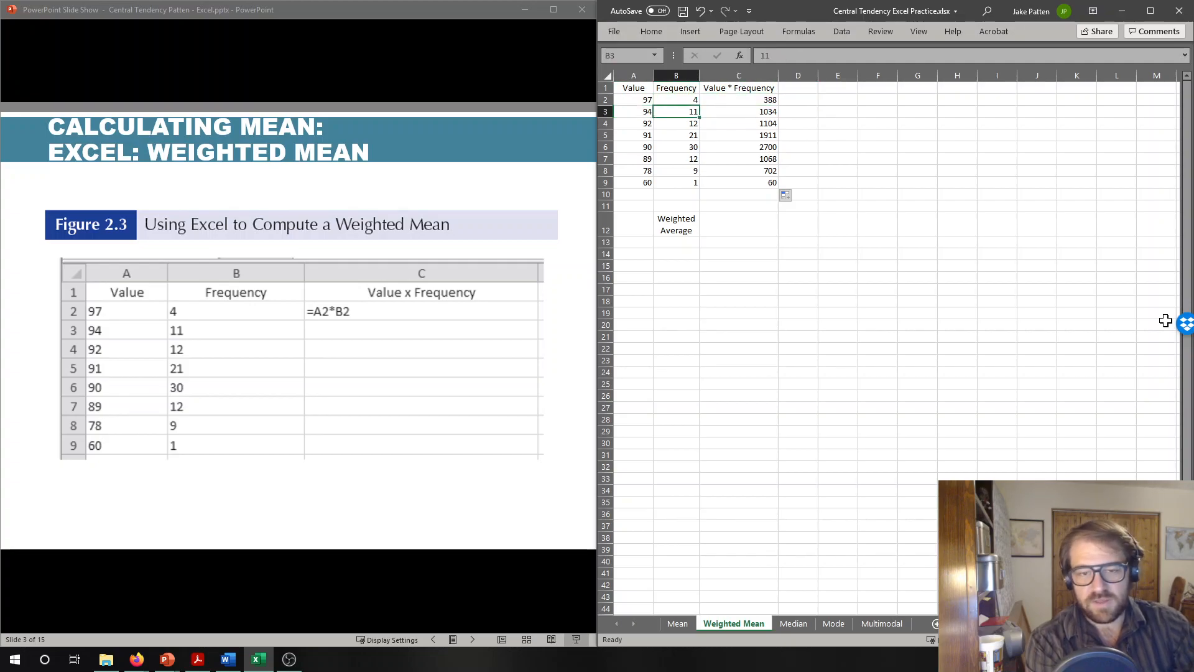
key("Right")
key("Down")
key("Down")
key("Down")
key("Down")
key("Down")
key("Down")
key("Down")
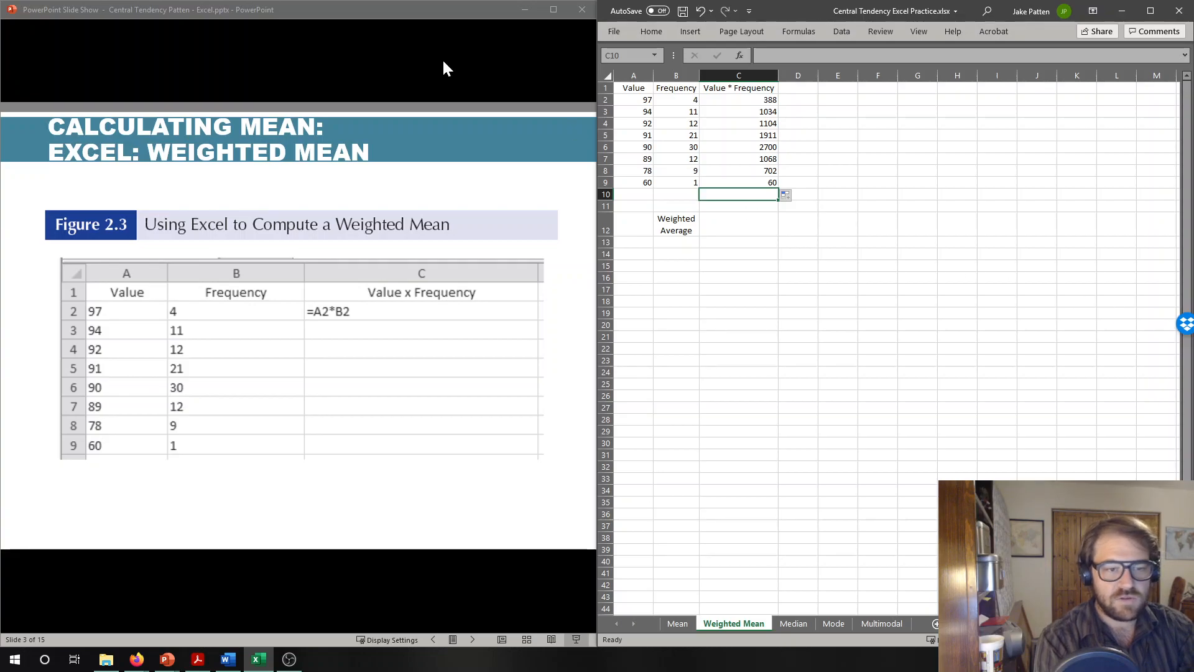
- Switch to the PowerPoint slide show and advance to the Figure 2.4 weighted mean slide
left_click(386, 39)
key("Right")
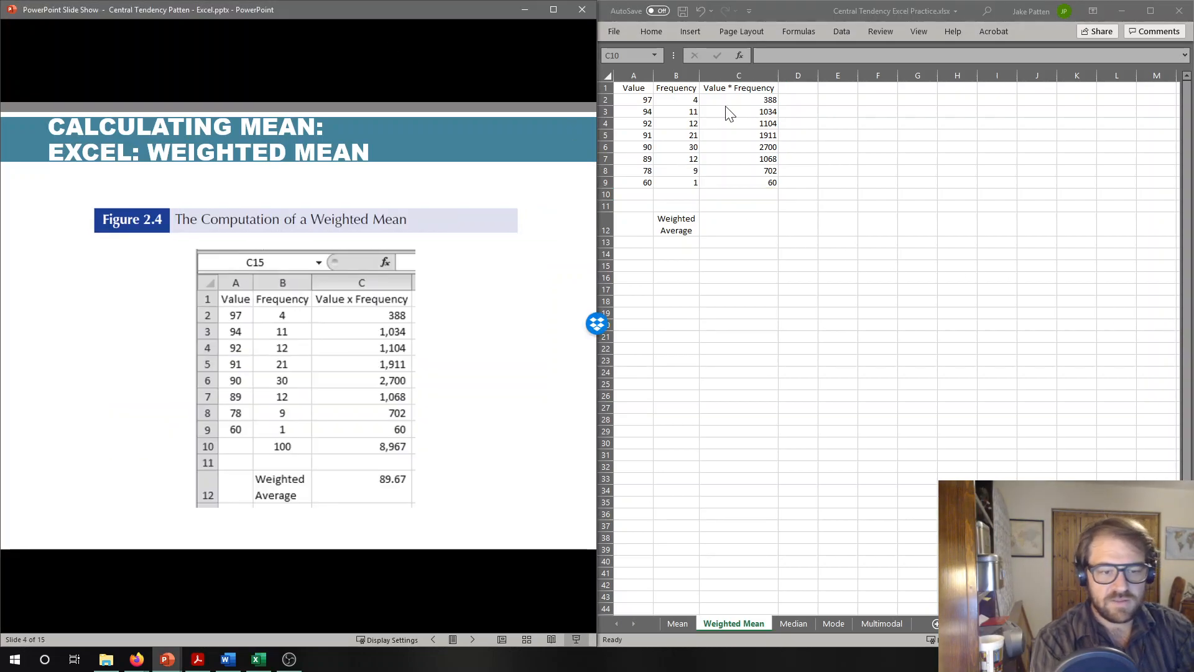
- Switch back to Excel and total the products C2:C9 in cell C10 with the SUM function
left_click(759, 197)
left_click(758, 198)
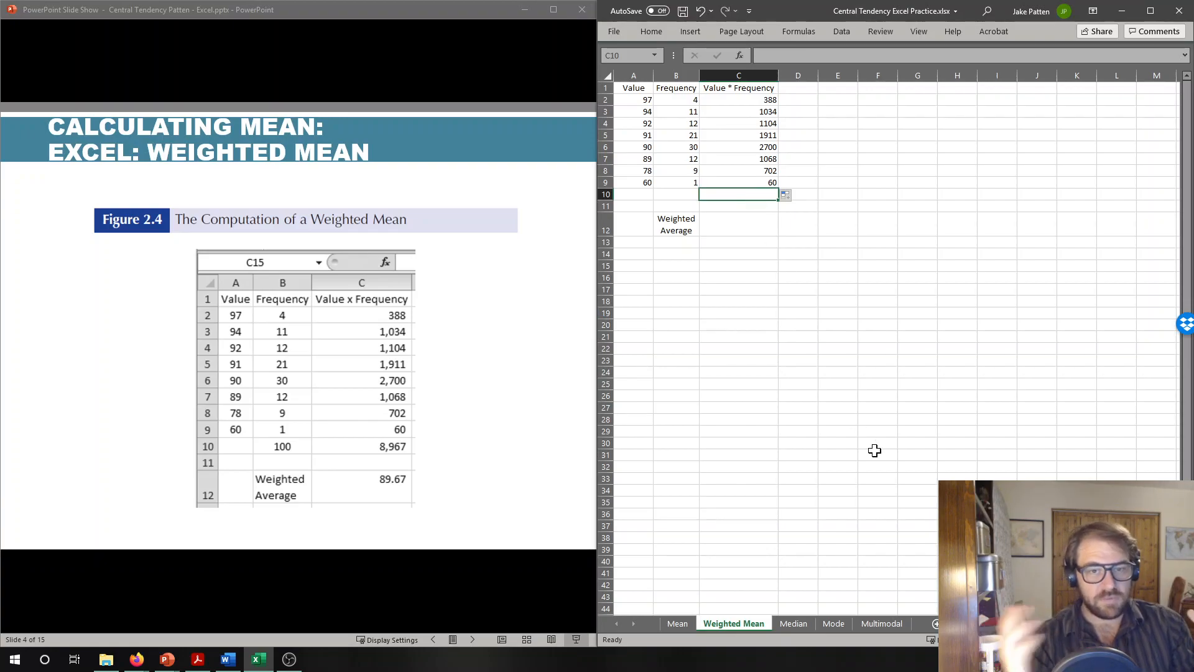
type("=")
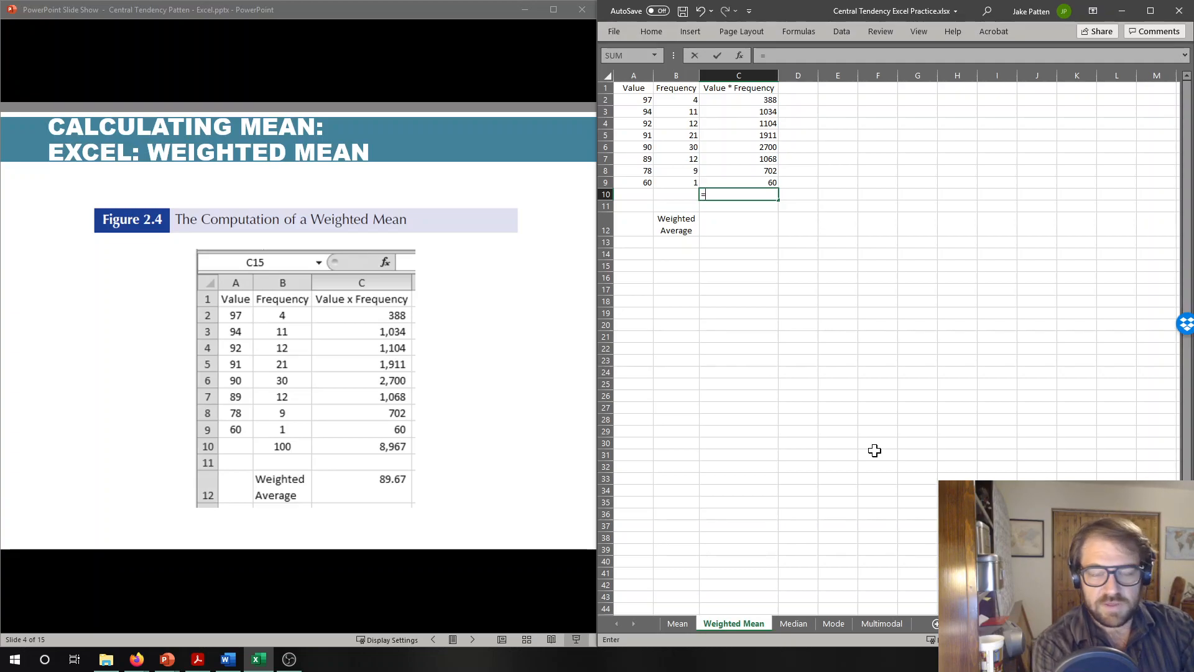
type("sum")
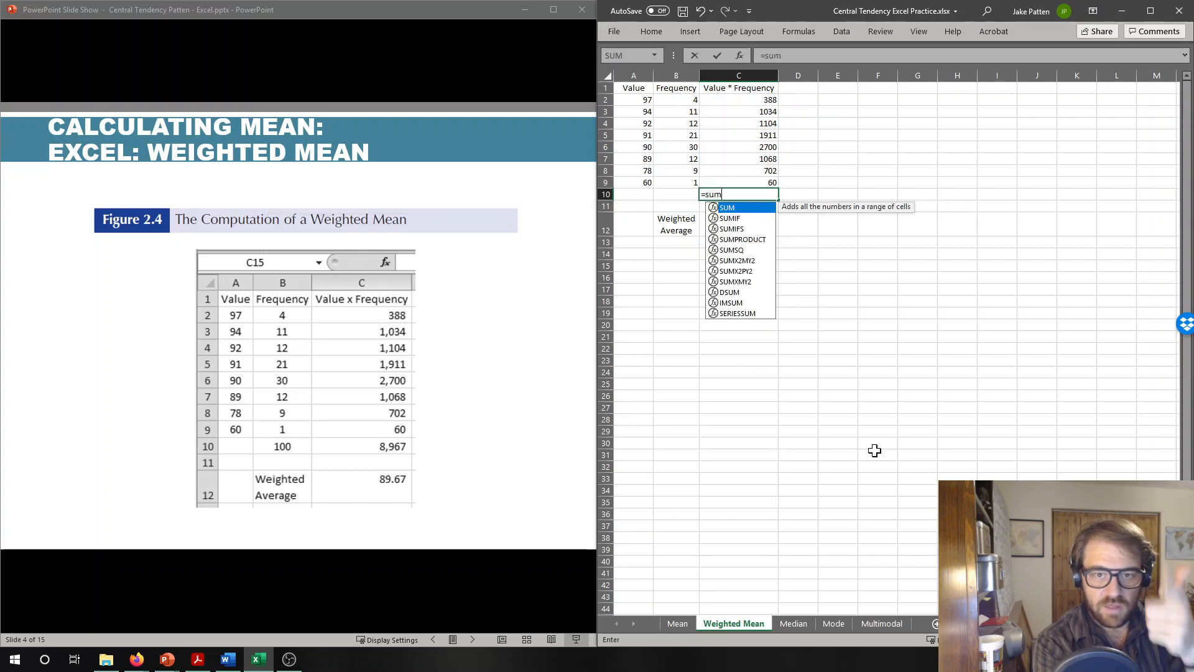
type("(")
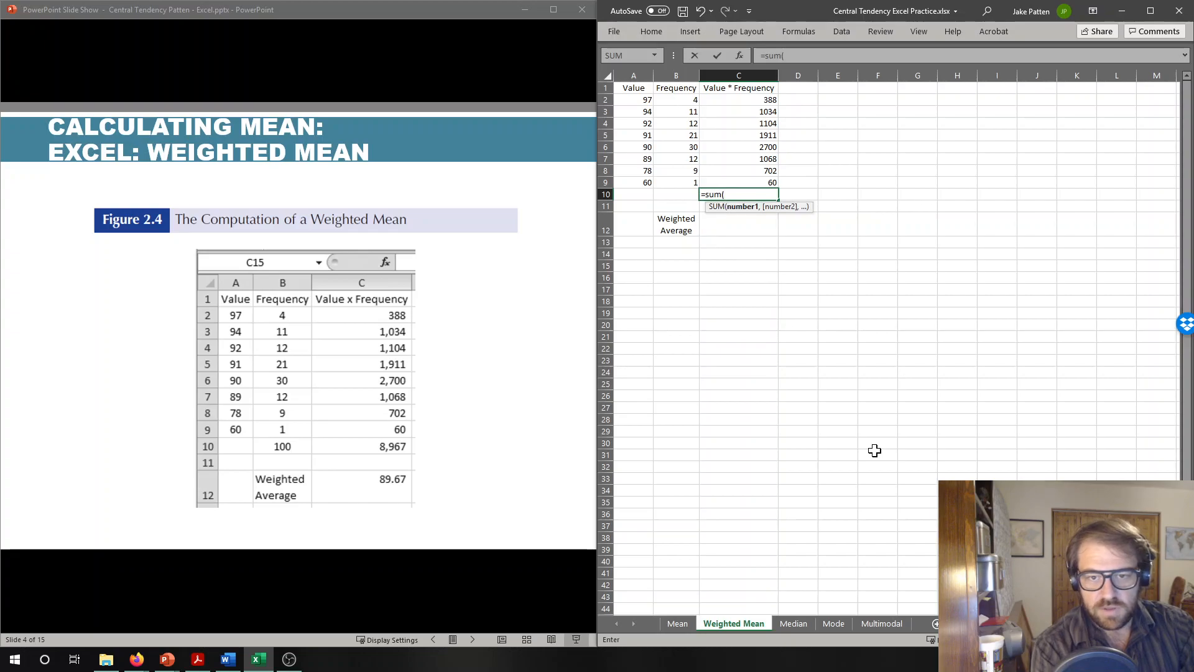
left_click_drag(743, 100, 737, 185)
type(")")
key("Return")
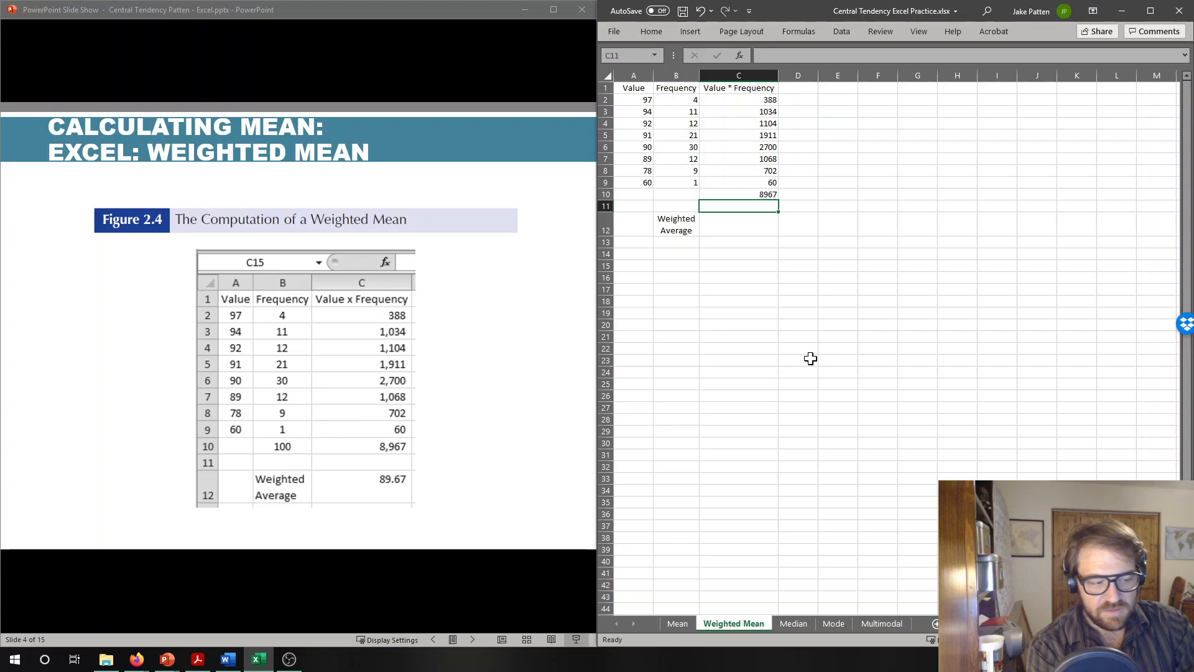
- Total the frequencies B2:B9 in cell B10 with the SUM function
left_click(688, 196)
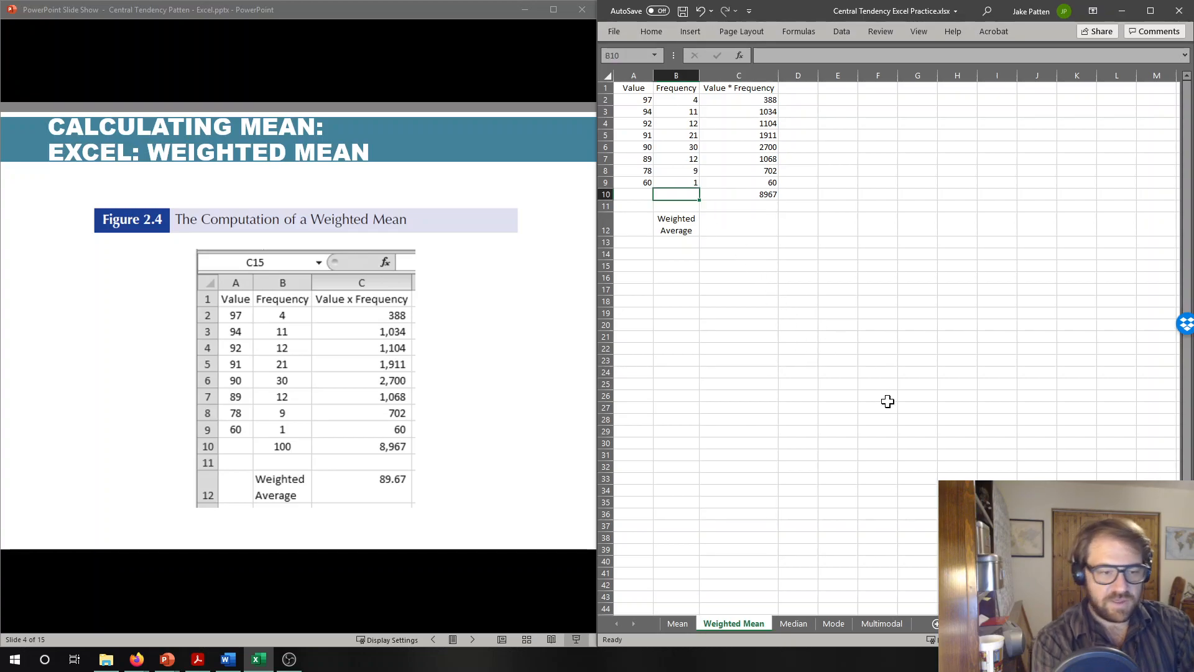
type("=sum(")
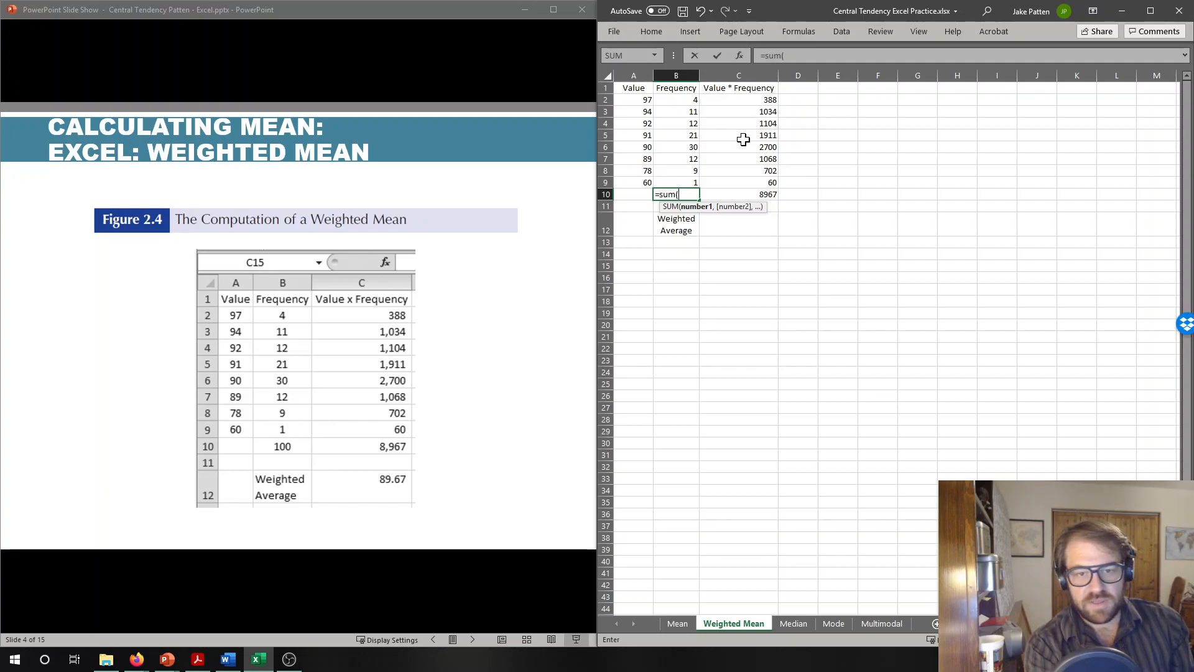
left_click(677, 99)
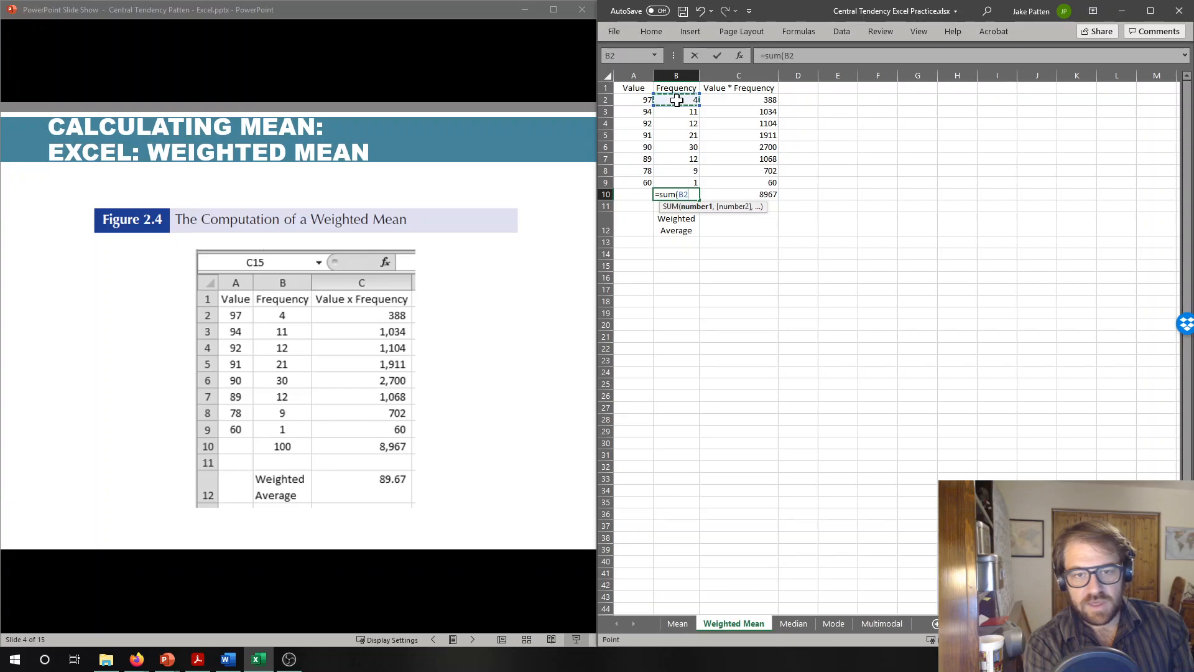
left_click_drag(676, 100, 678, 180)
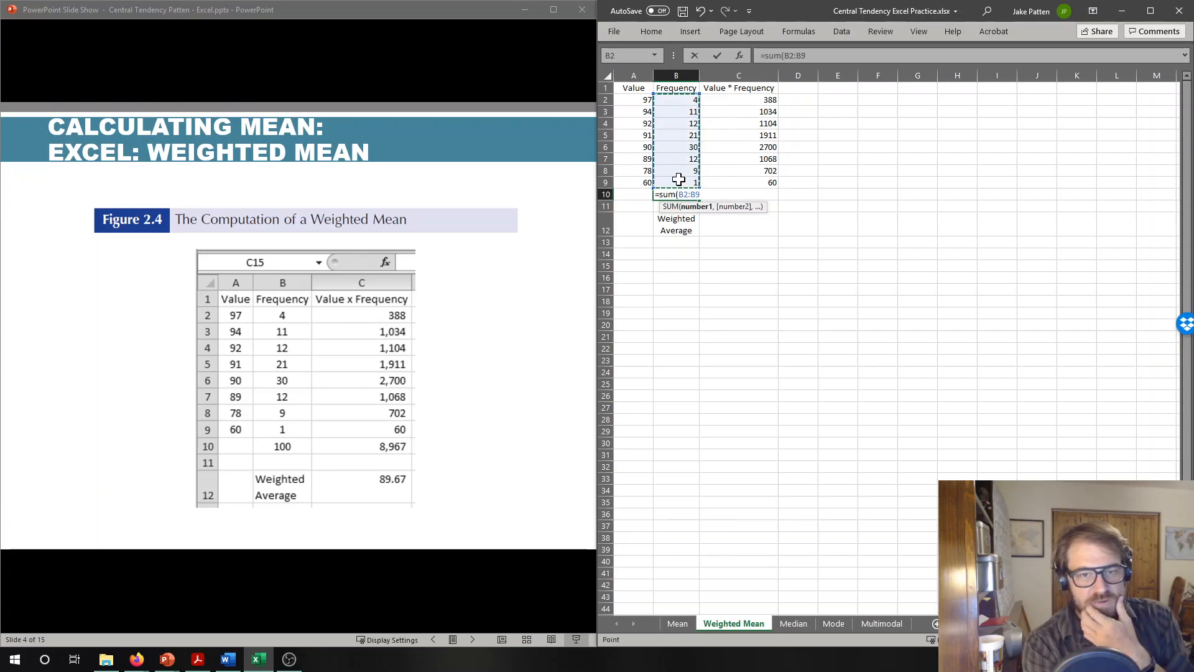
key("BackSpace")
key("BackSpace")
key("BackSpace")
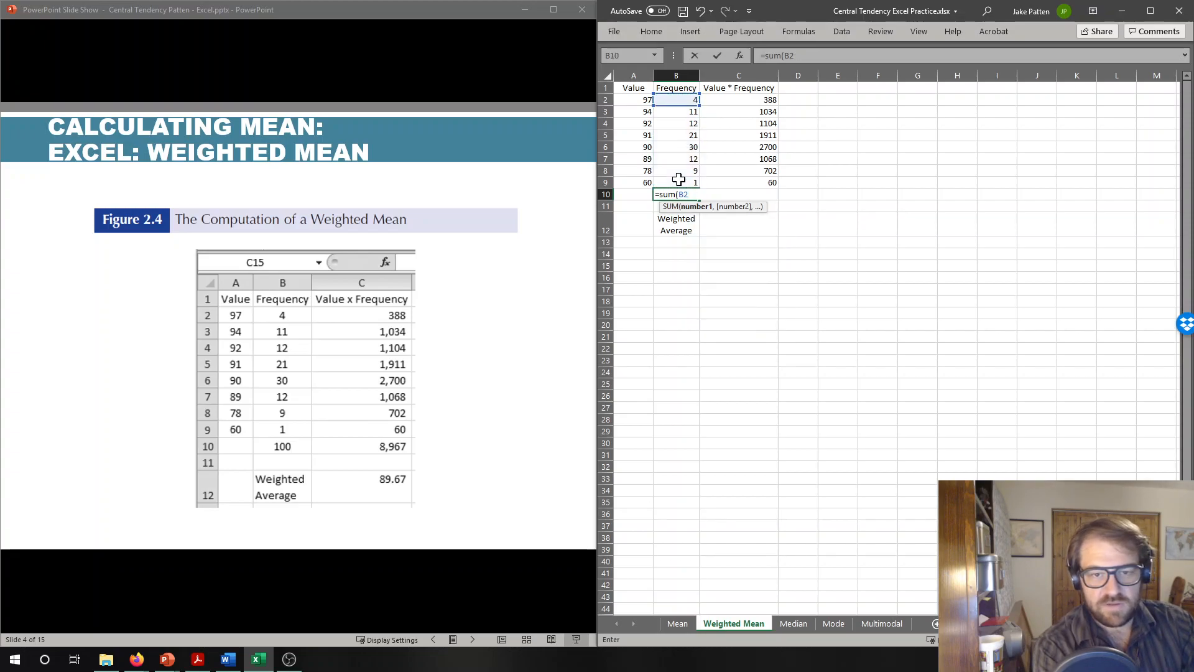
key("BackSpace")
key("BackSpace")
type("b2:")
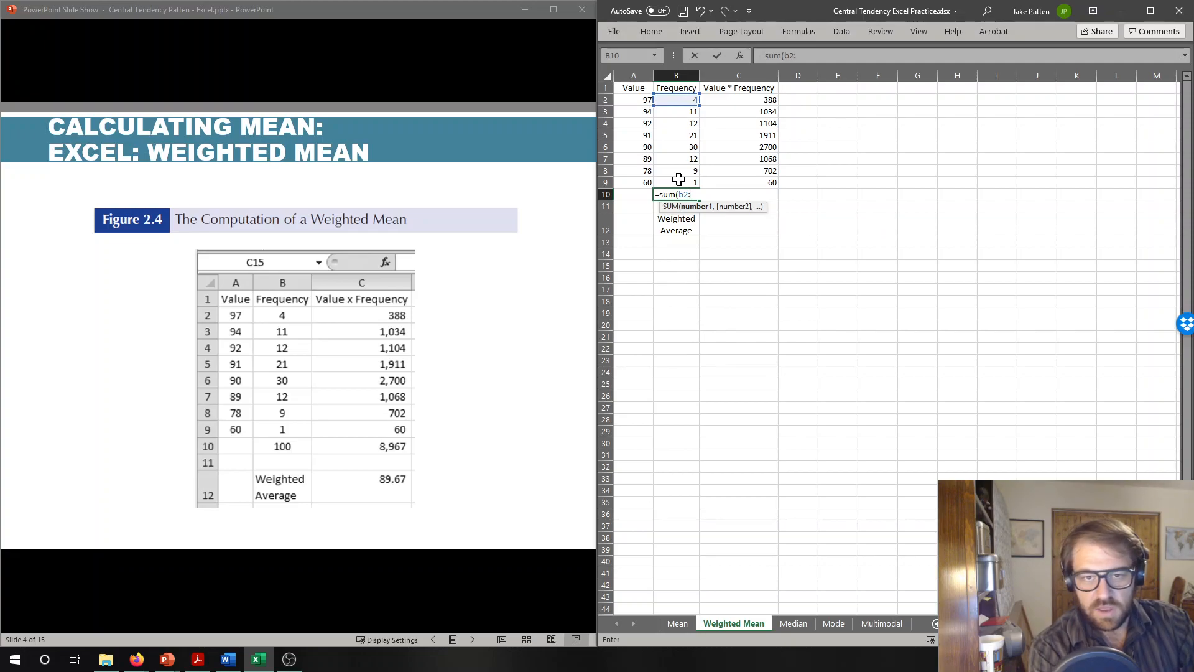
type("b9)")
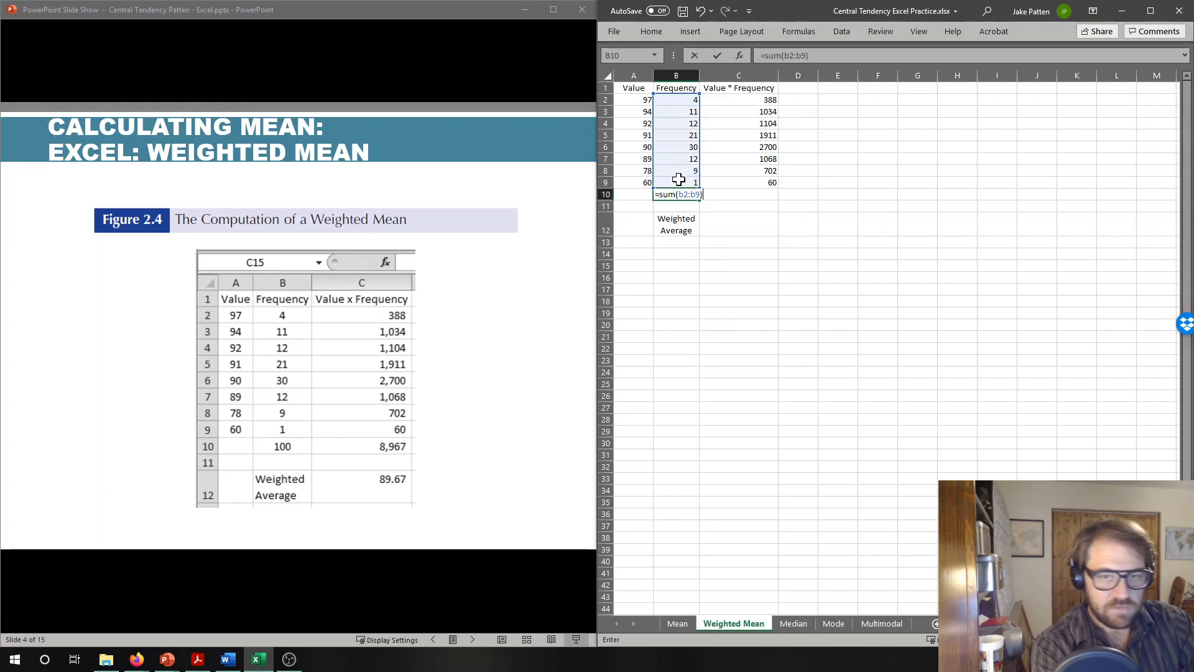
key("Return")
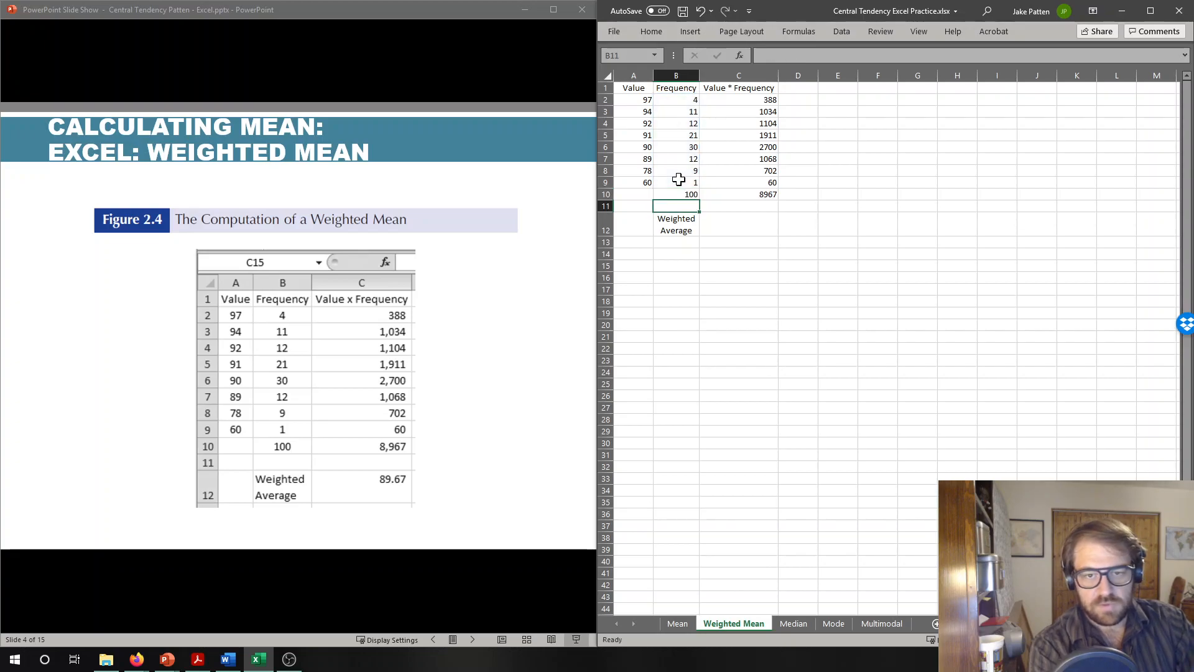
- Calculate the weighted average in cell C12 by dividing the product total by the frequency total with the formula =C10/B10
key("Right")
key("Down")
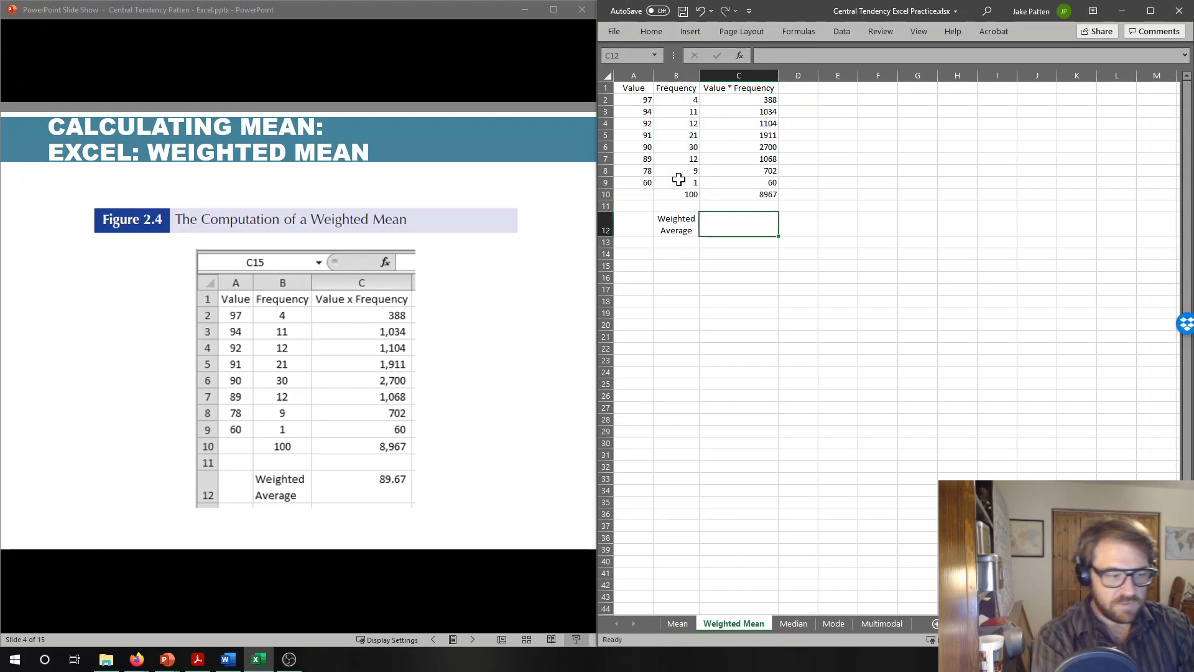
type("=")
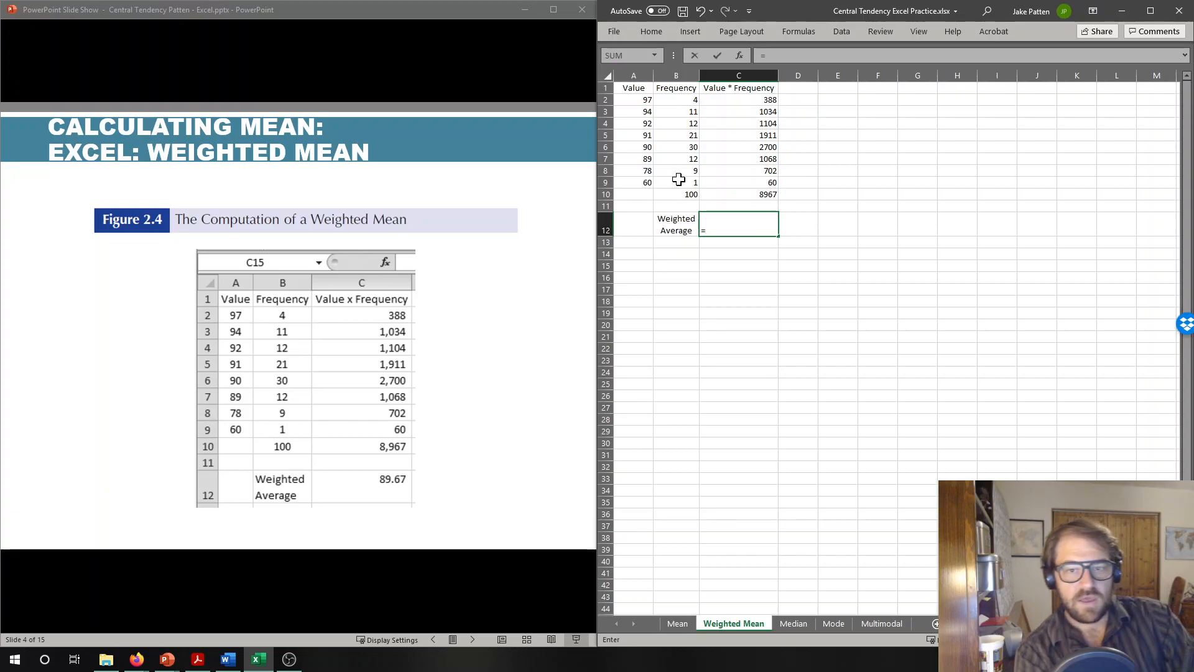
key("Up")
key("Up")
type("/")
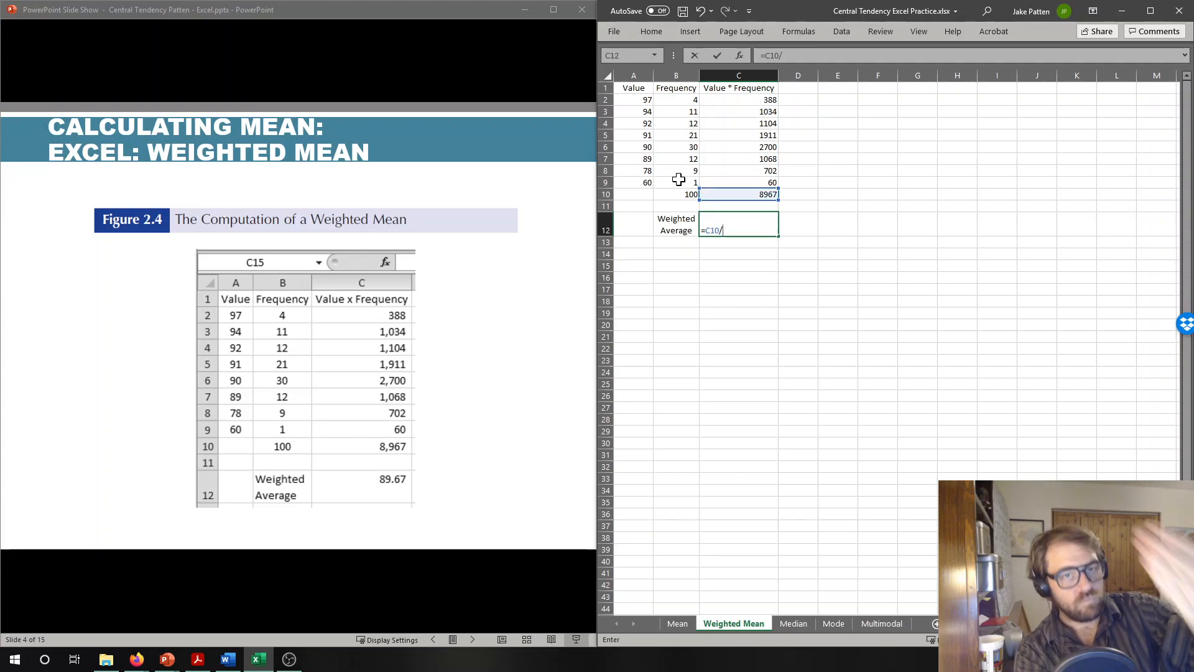
key("Up")
key("Up")
key("Left")
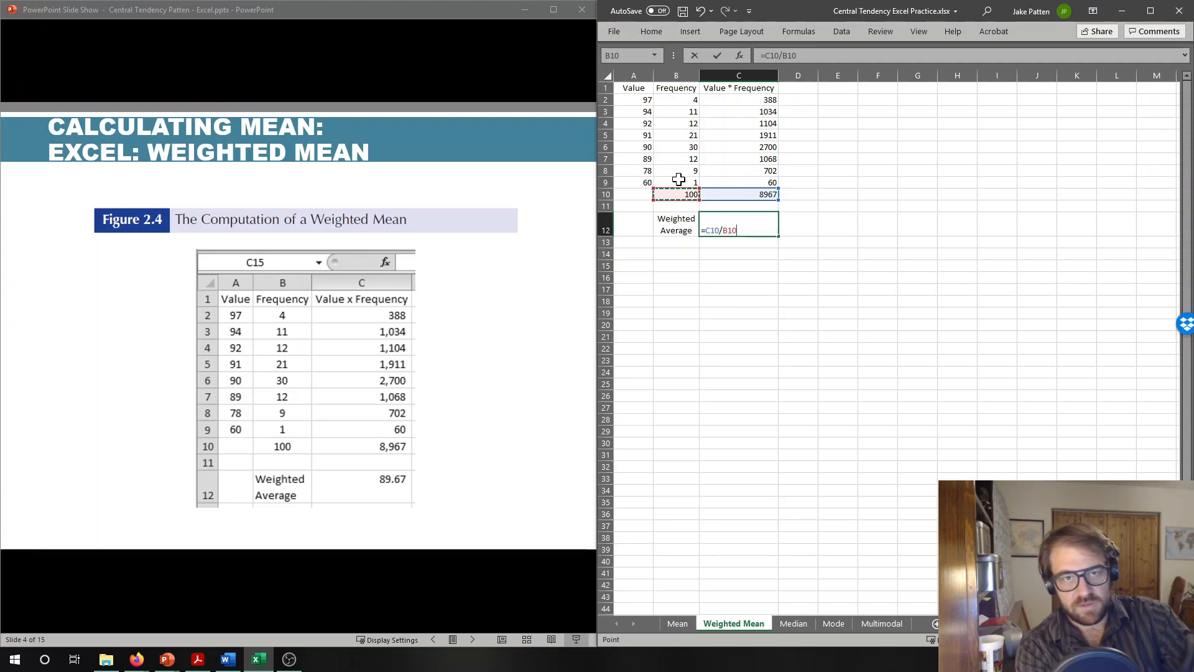
key("Return")
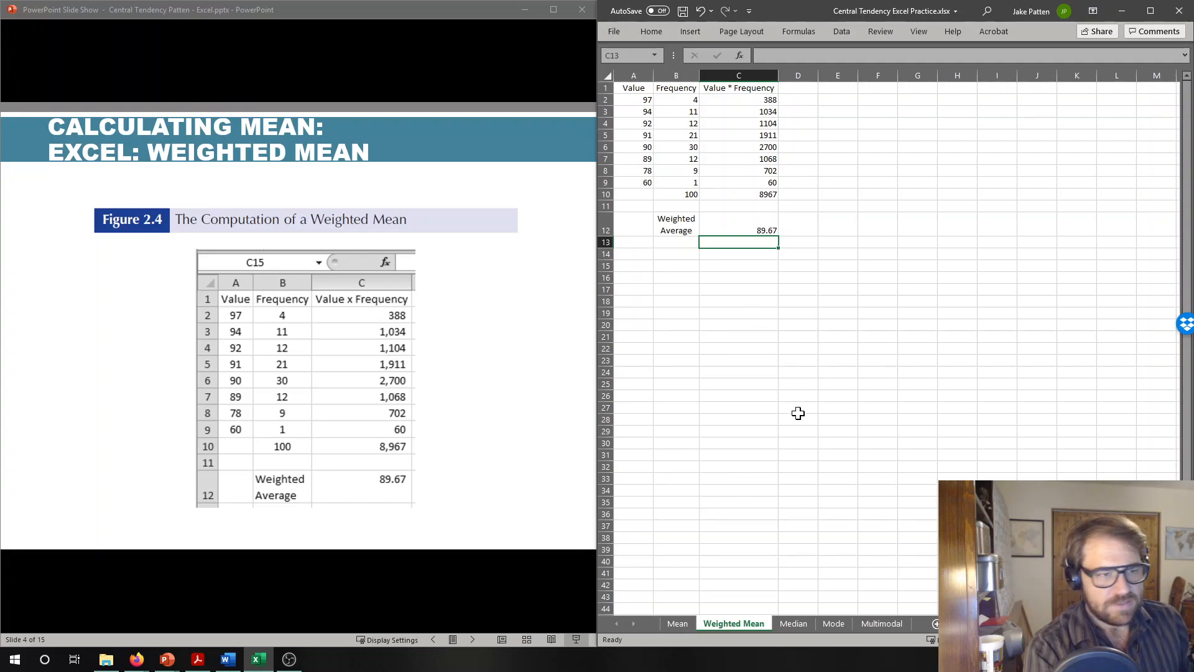
- Switch to the PowerPoint slide show and advance to the Figure 2.6 slide on the MEDIAN function
left_click(468, 179)
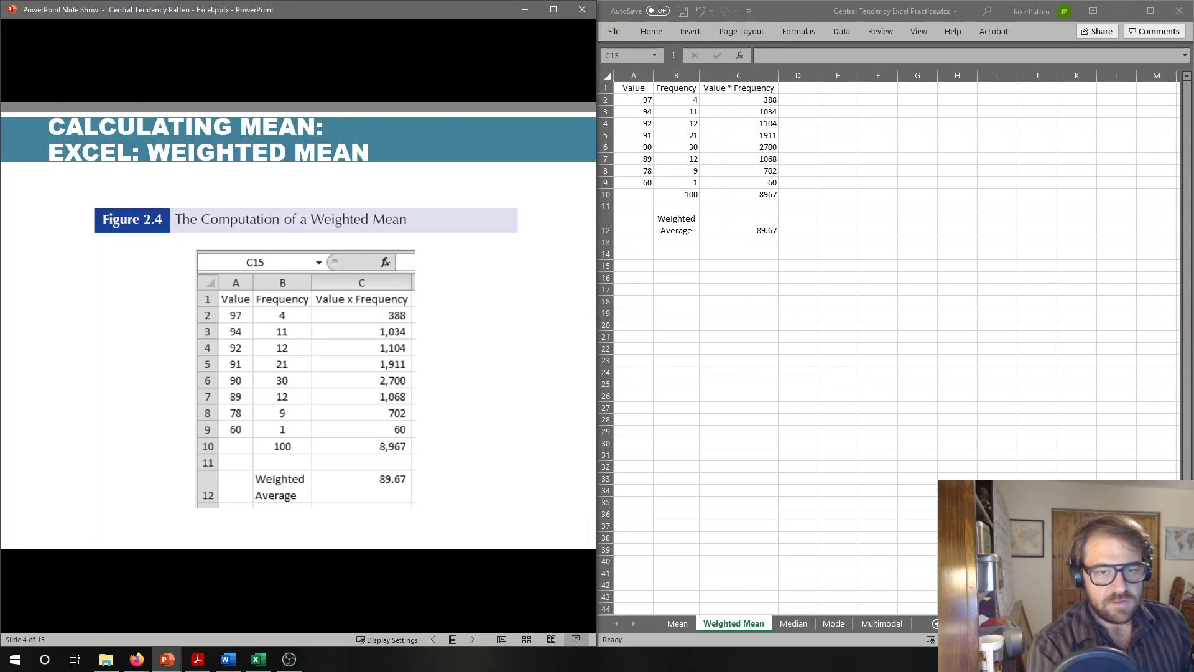
key("Right")
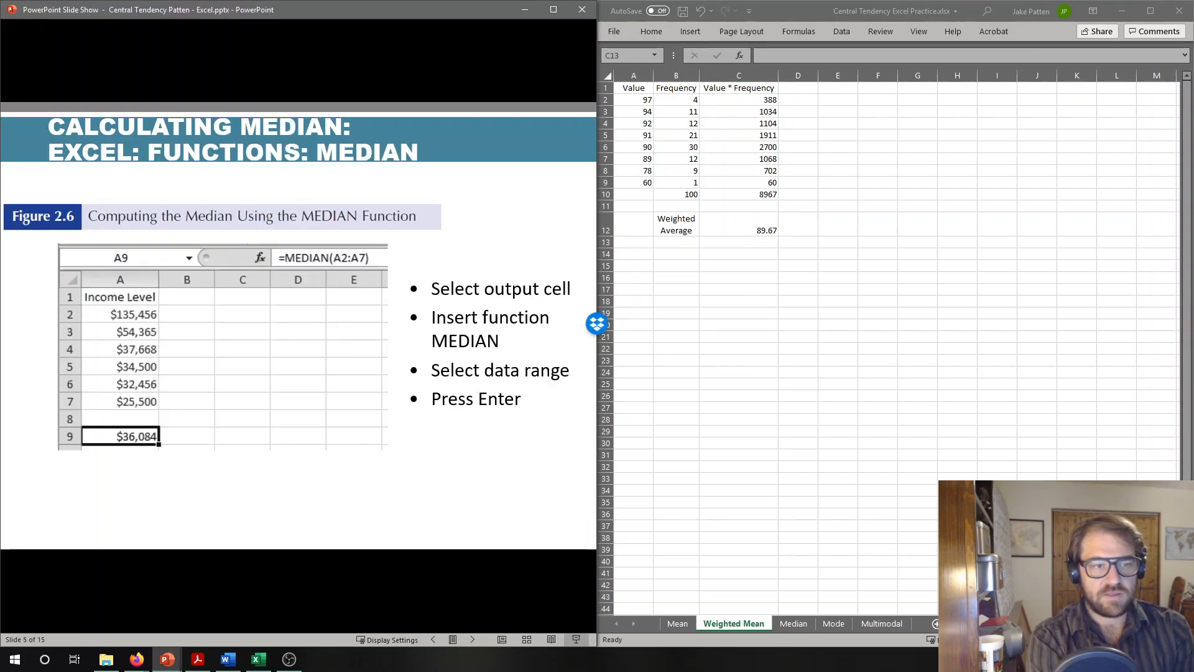
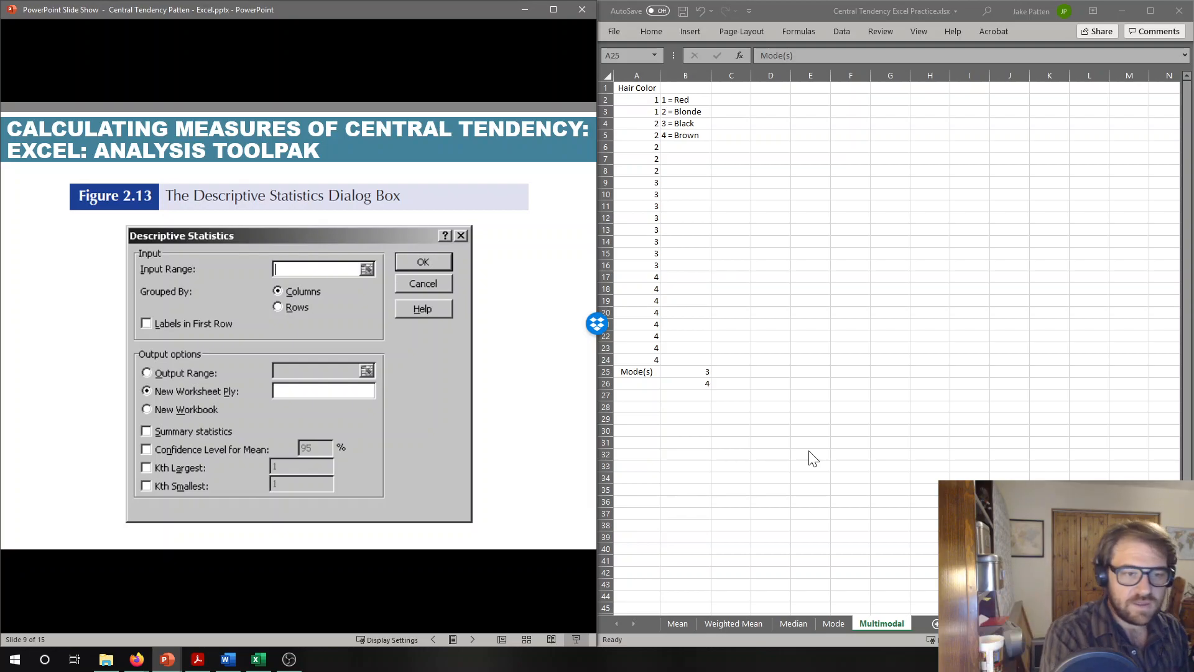
- Advance the slide show to the Figure 2.15 slide, and switch to the Median worksheet in Excel
left_click(319, 548)
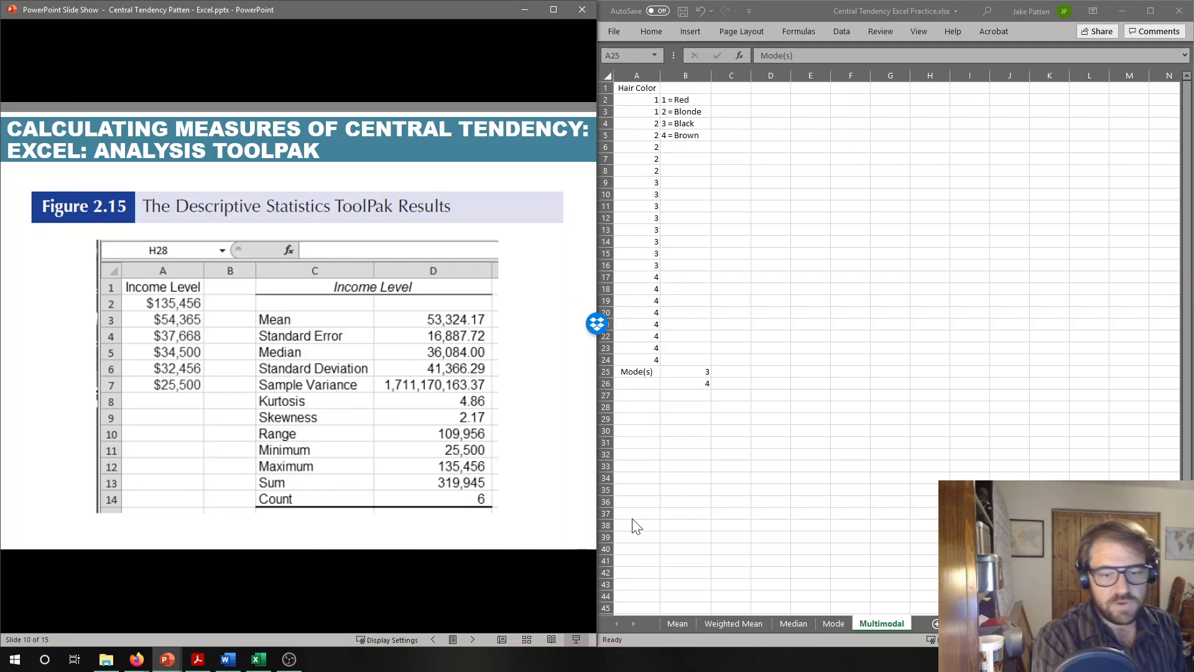
left_click(832, 625)
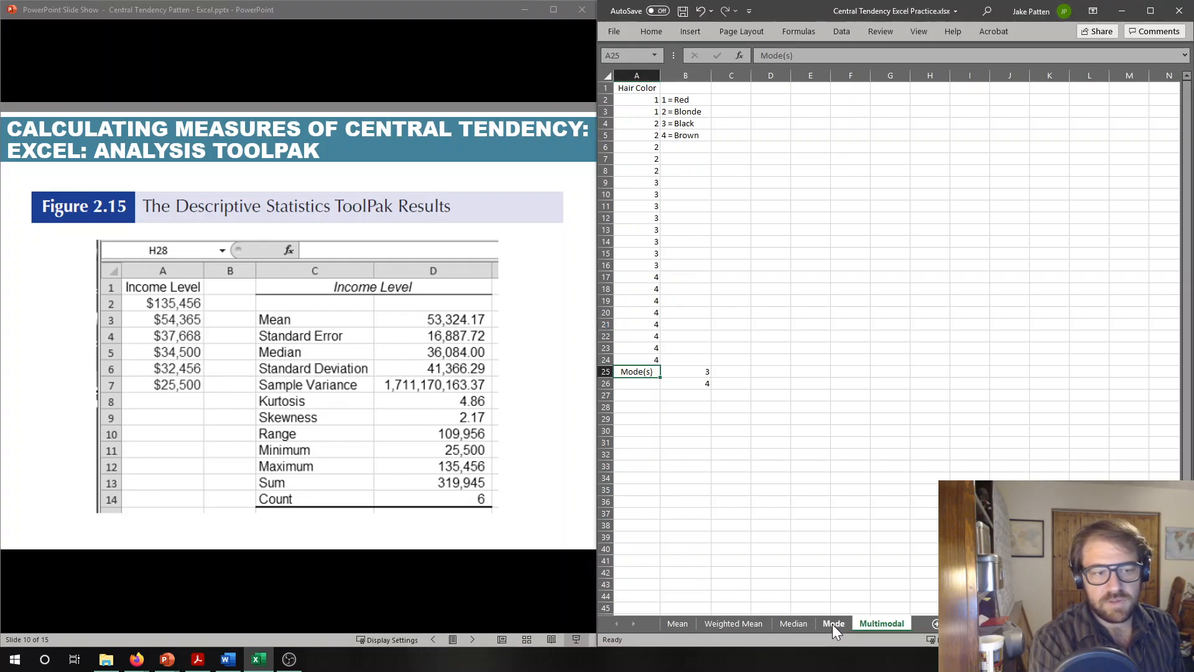
left_click(789, 624)
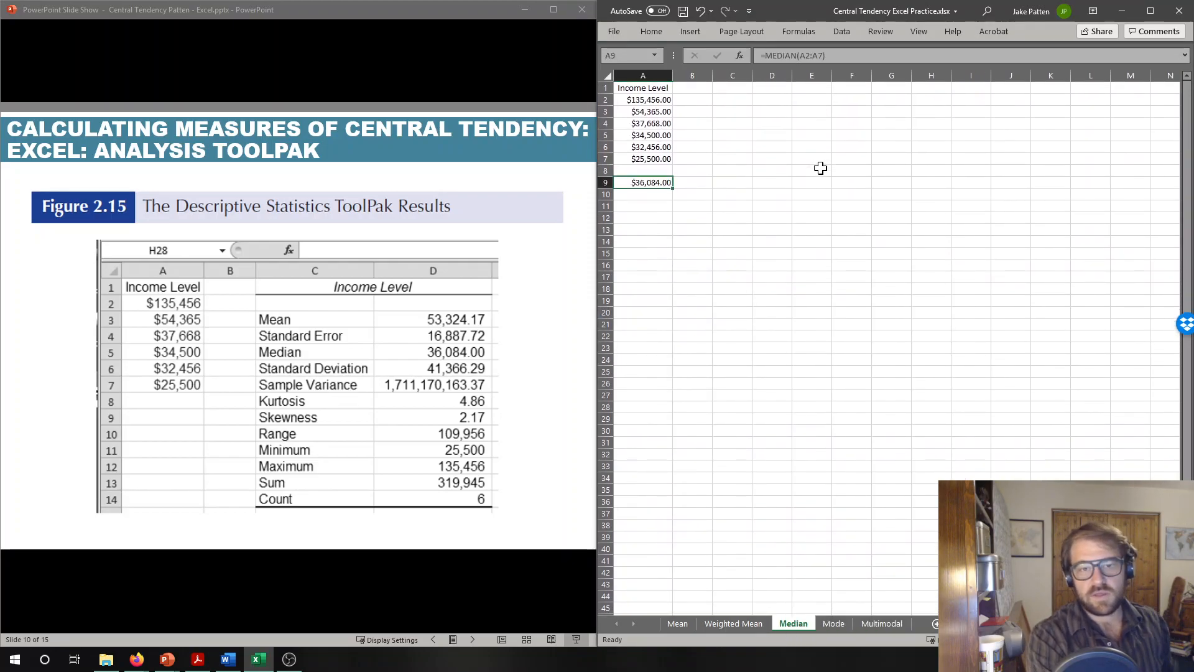
- Open the Descriptive Statistics tool from the Data Analysis tools, with cell C1 of the Median sheet selected
left_click(739, 88)
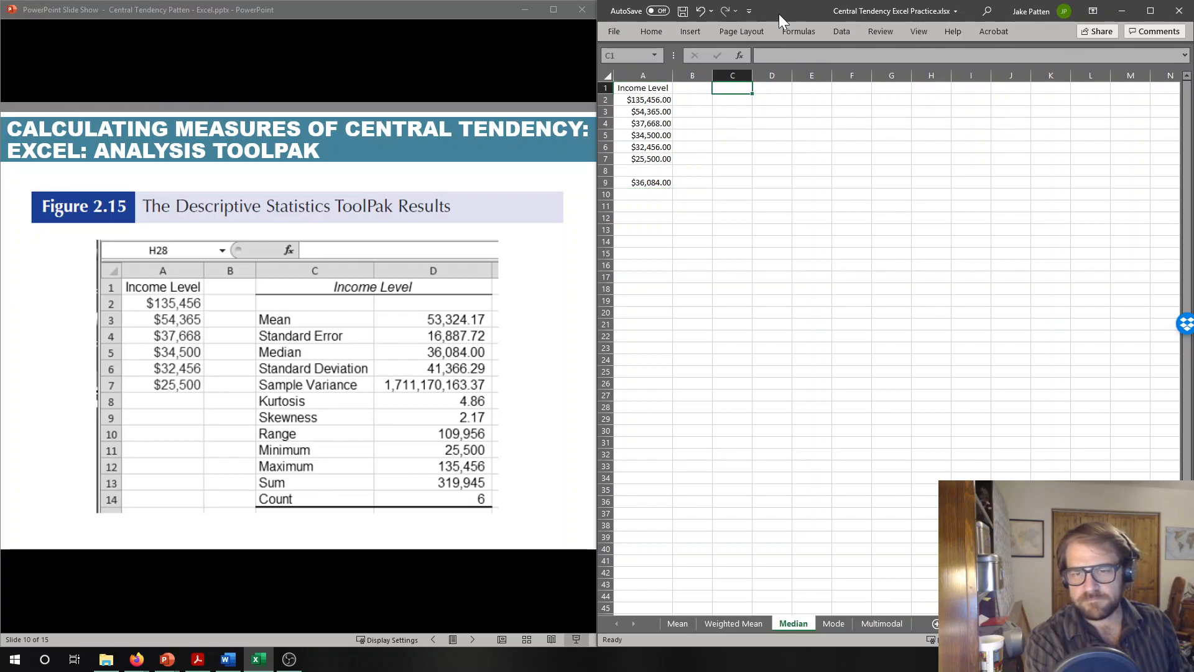
left_click(841, 33)
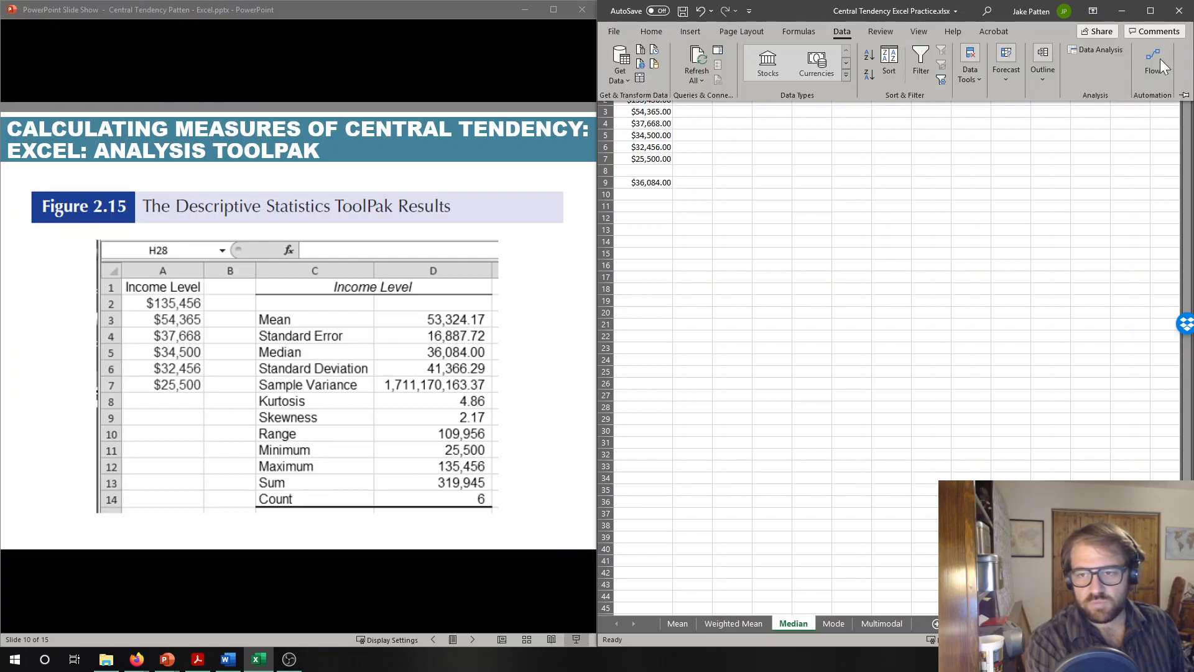
left_click(1099, 50)
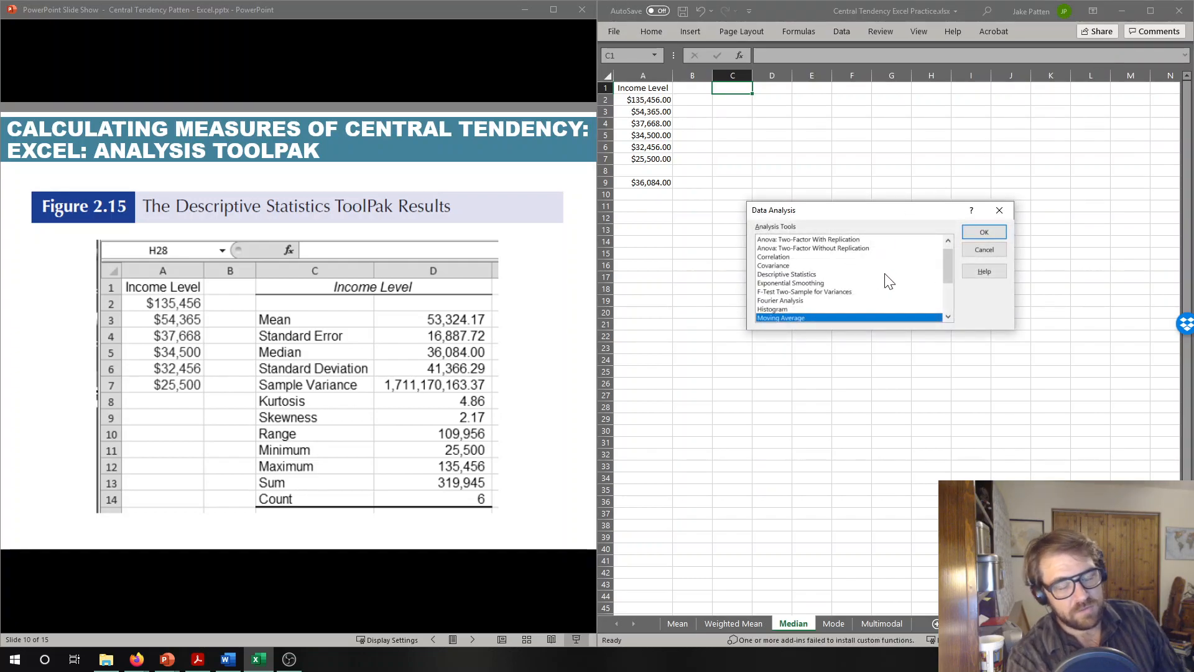
left_click_drag(950, 271, 947, 230)
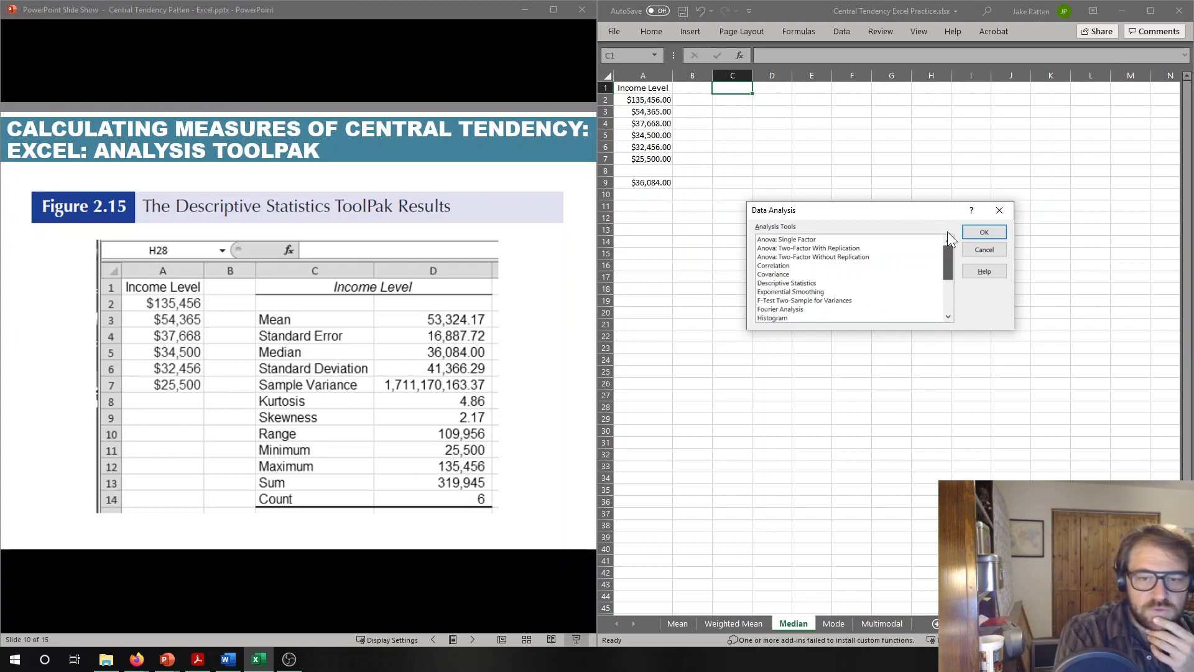
left_click(779, 284)
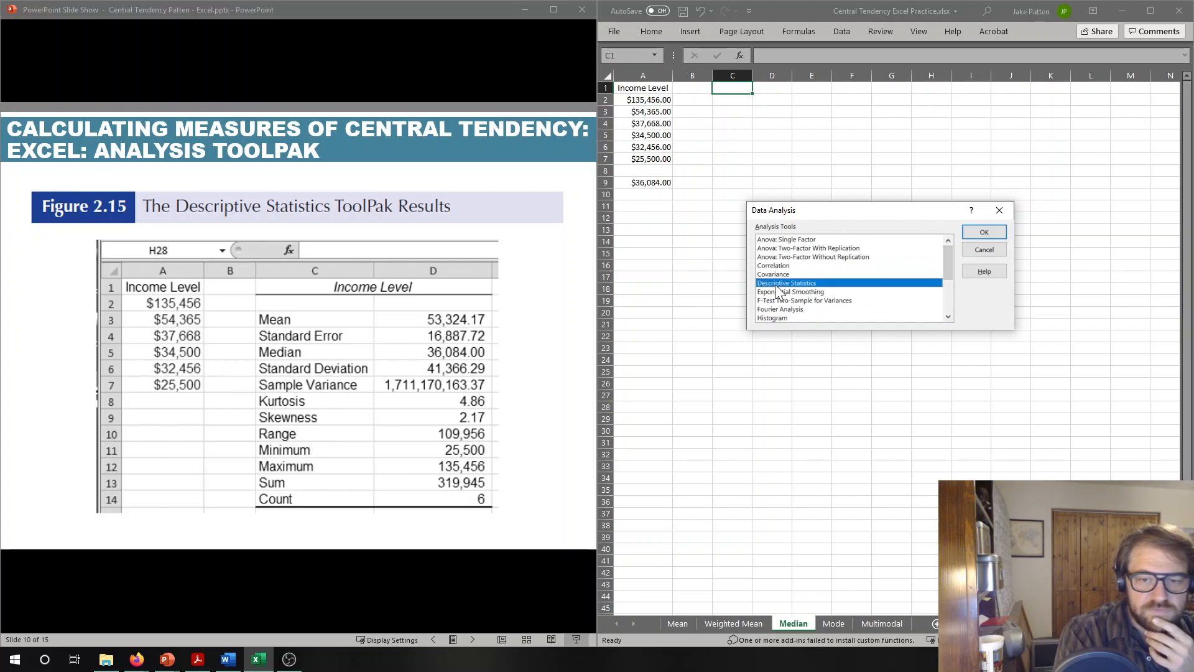
left_click(984, 231)
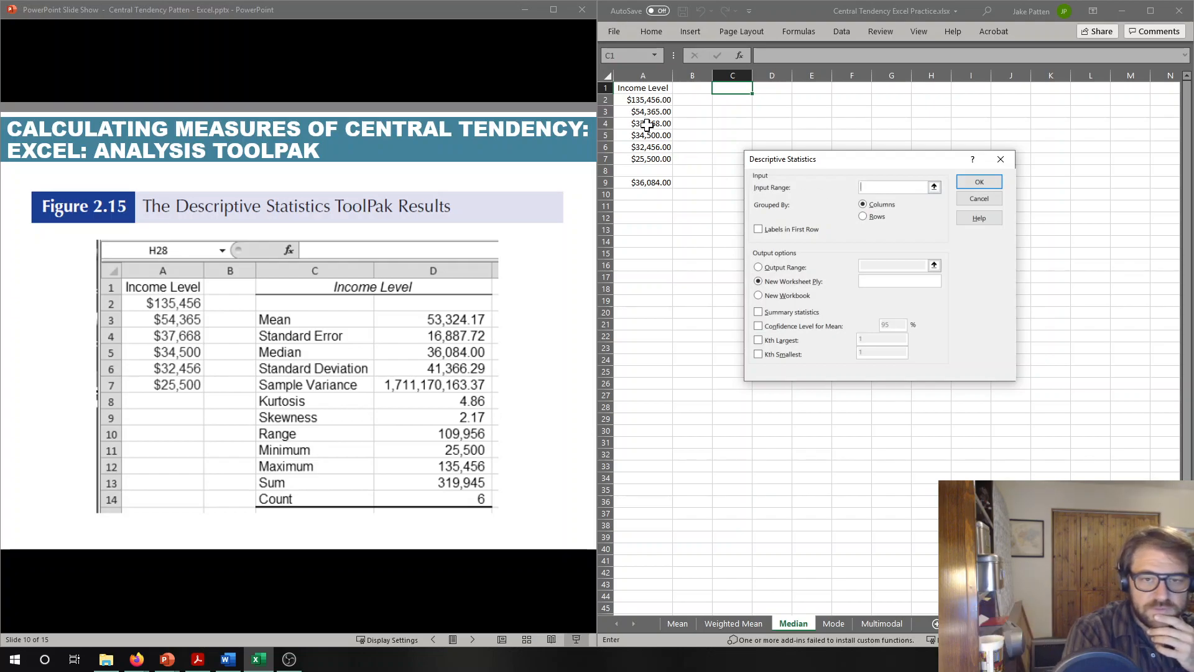
- Set the input range to the income column A1:A7 and mark the first row as labels
left_click_drag(637, 102, 637, 157)
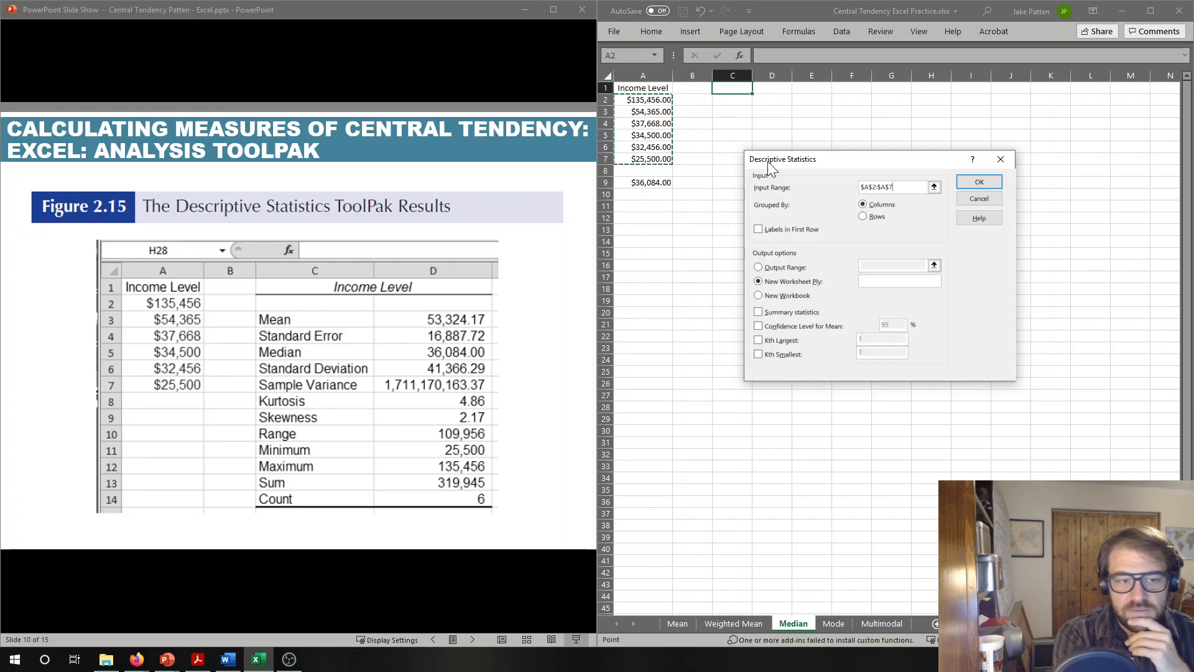
left_click_drag(641, 89, 643, 159)
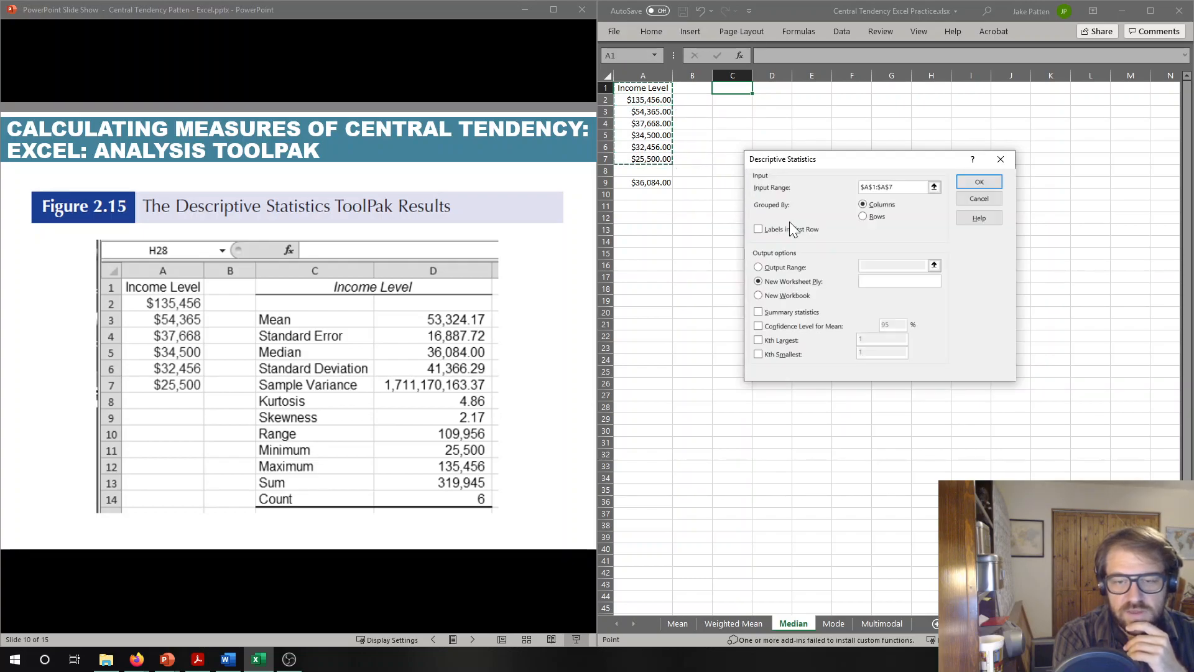
left_click(759, 229)
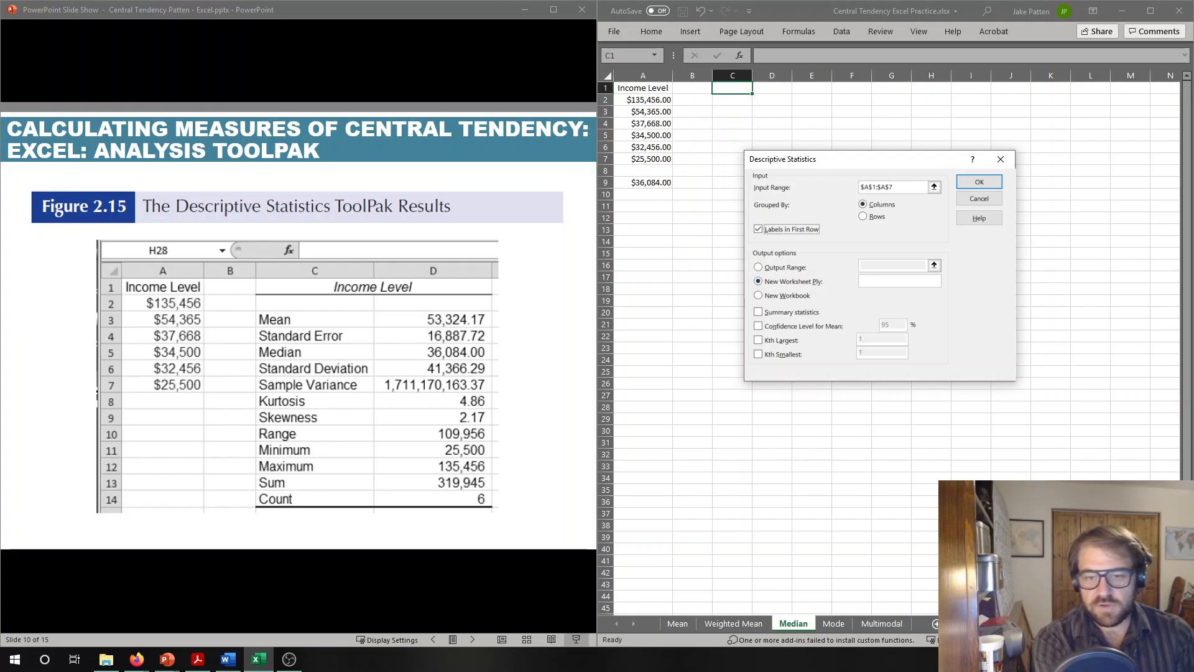
left_click(759, 282)
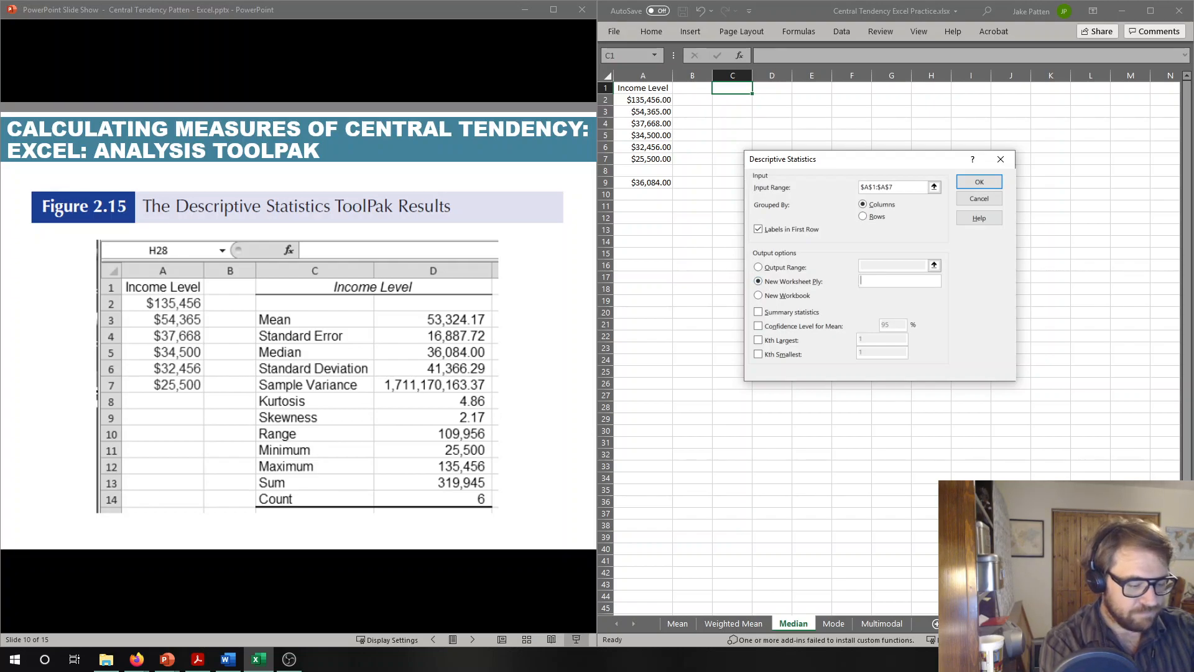
type("Income Data")
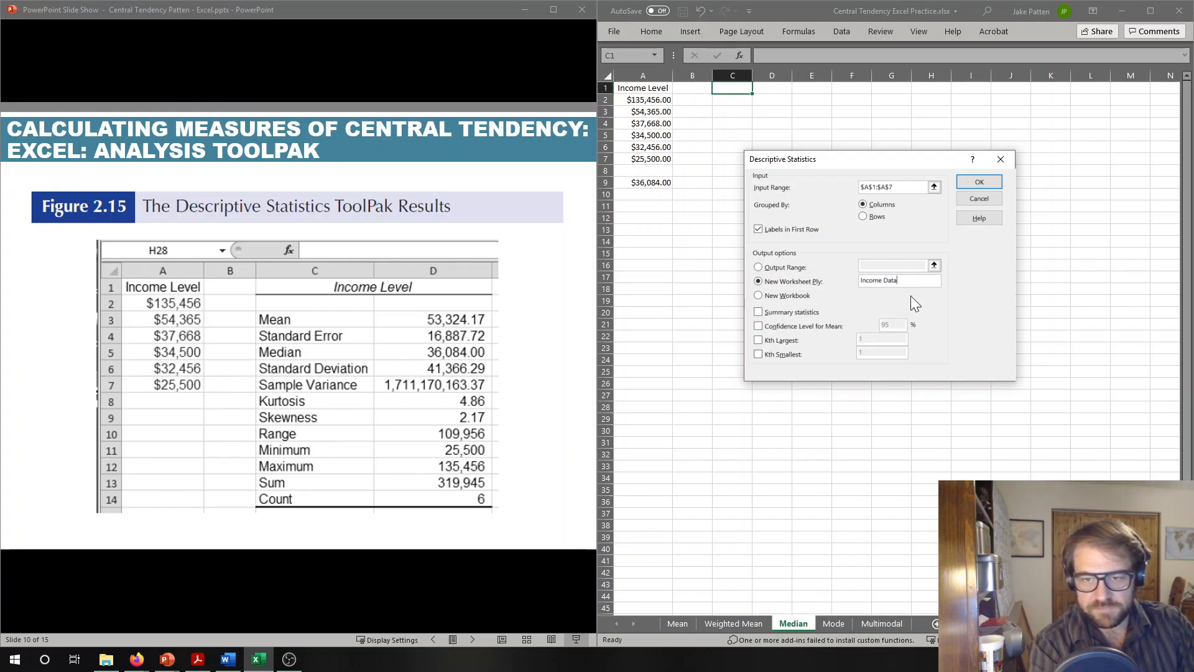
key("ctrl+a")
key("BackSpace")
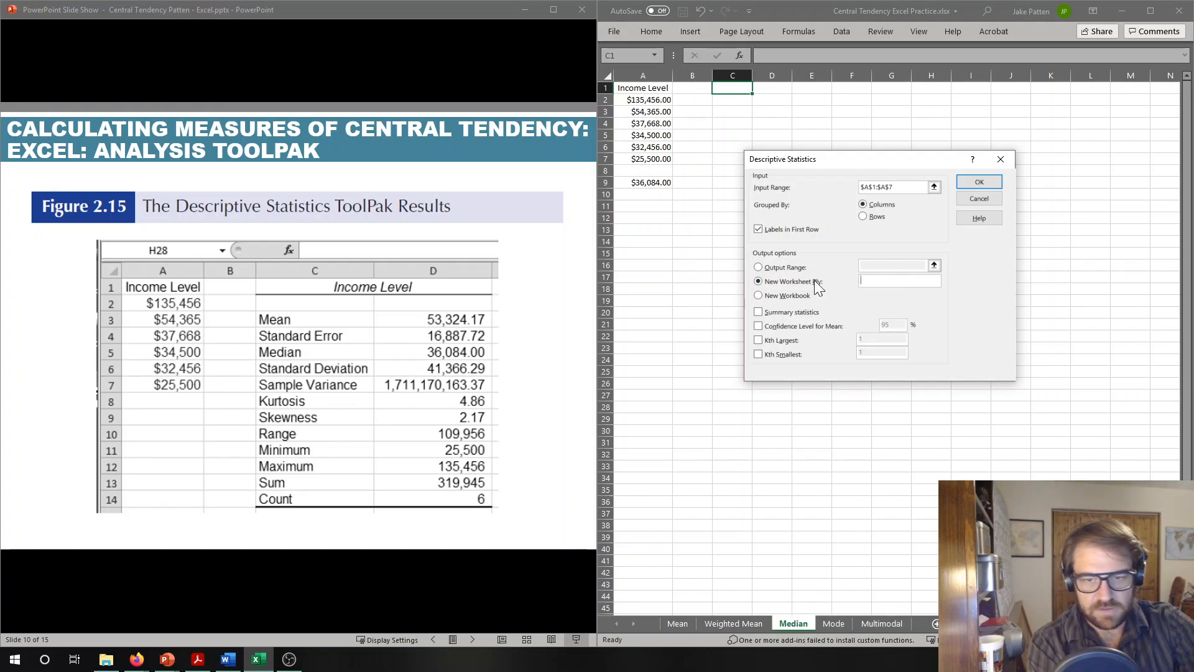
- Output the summary statistics to the range starting at C1 and widen columns C and D to fit their contents
left_click(763, 267)
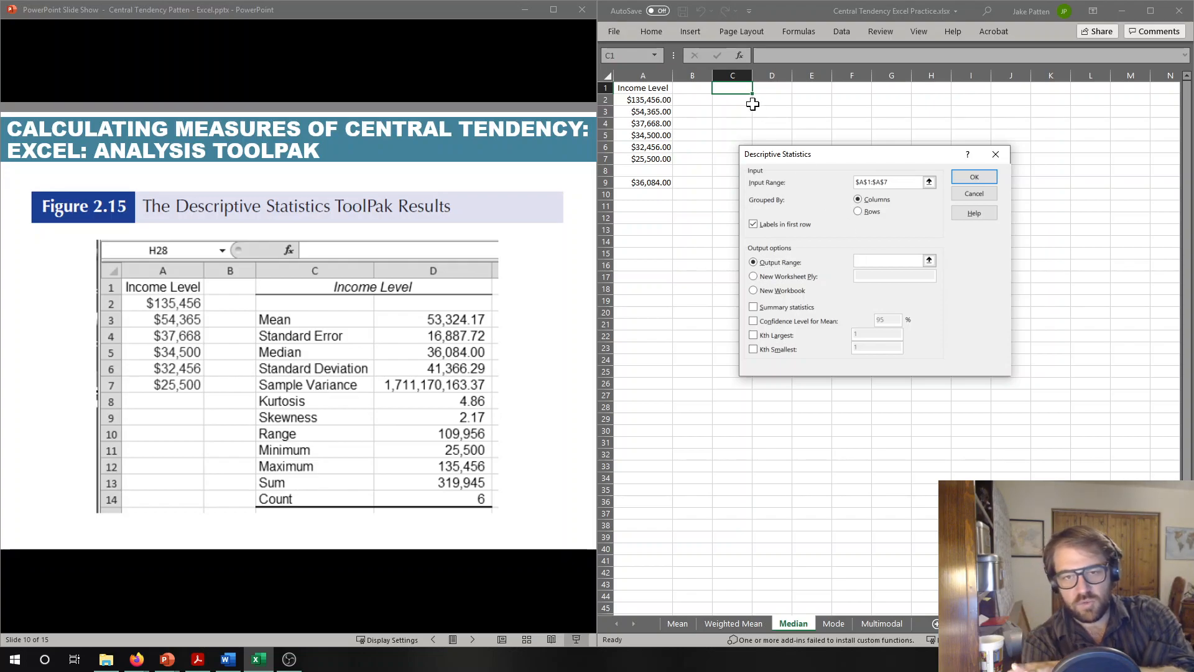
left_click(737, 90)
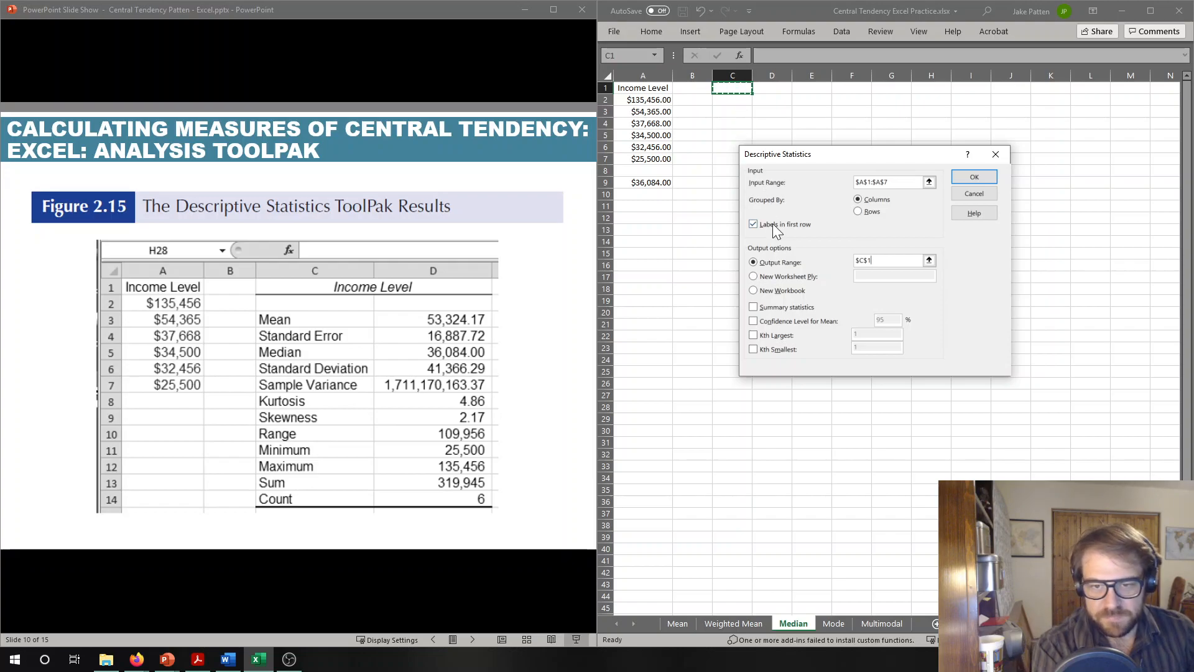
left_click(754, 308)
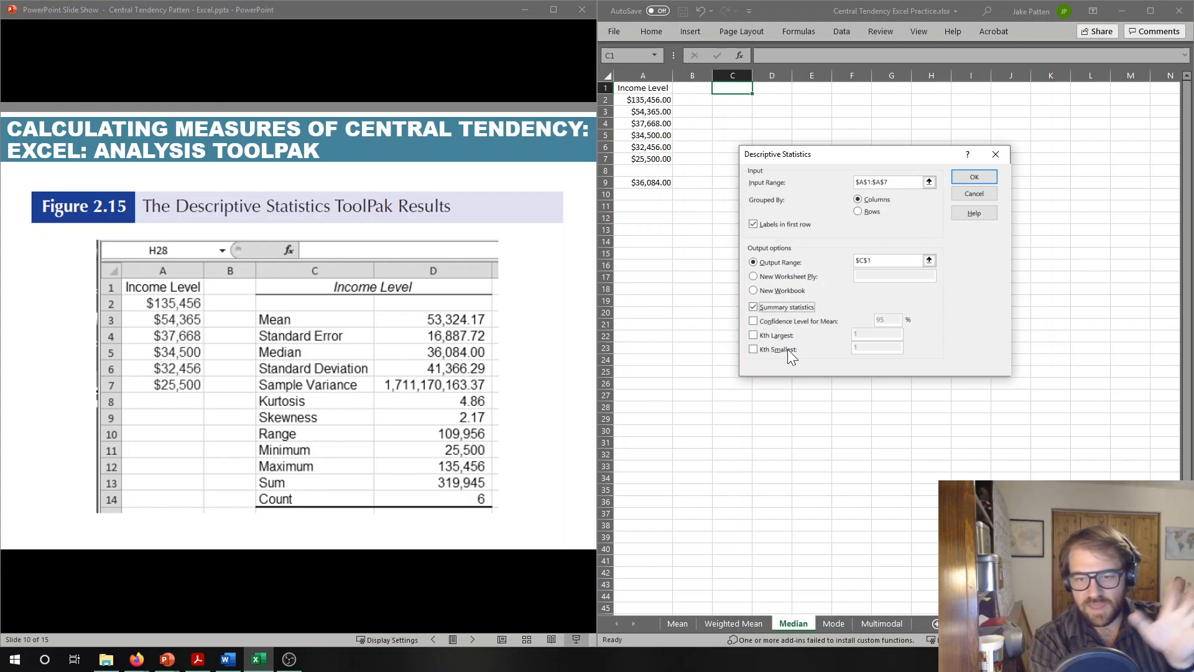
left_click(973, 177)
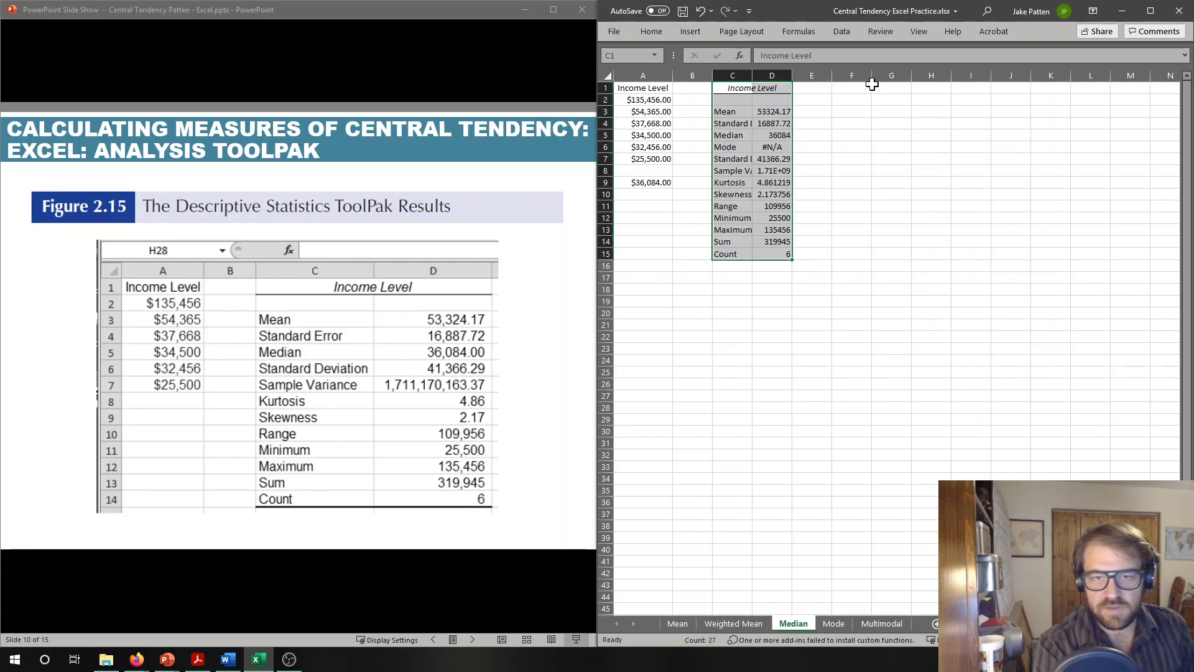
left_click_drag(752, 76, 863, 77)
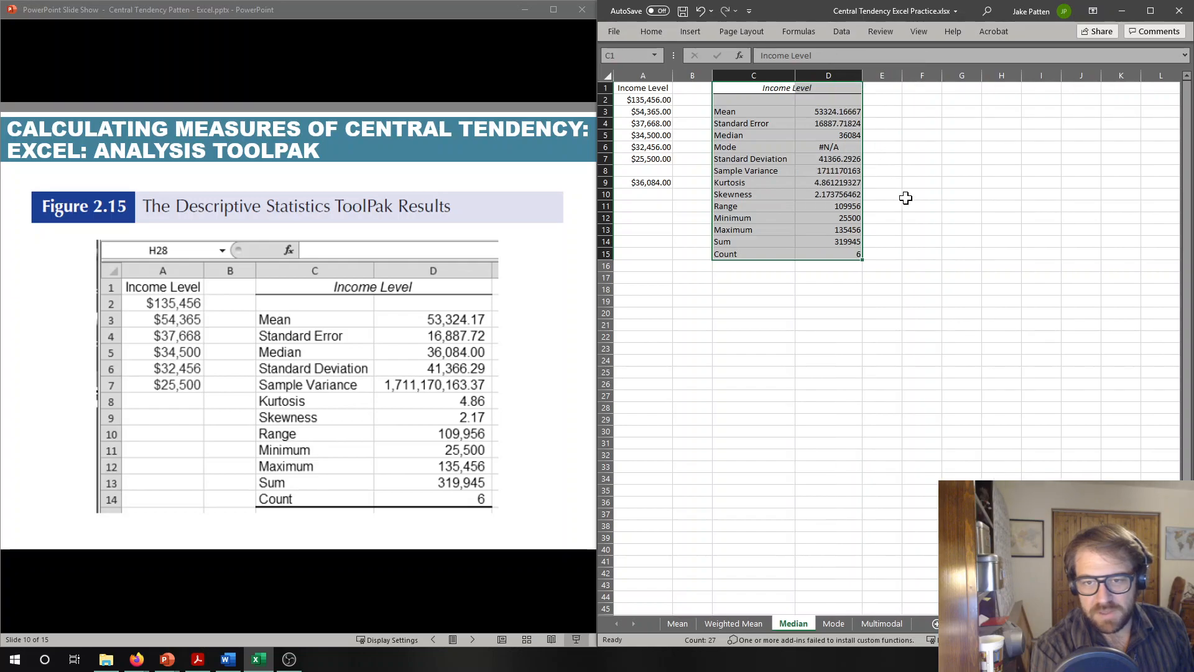
left_click(921, 240)
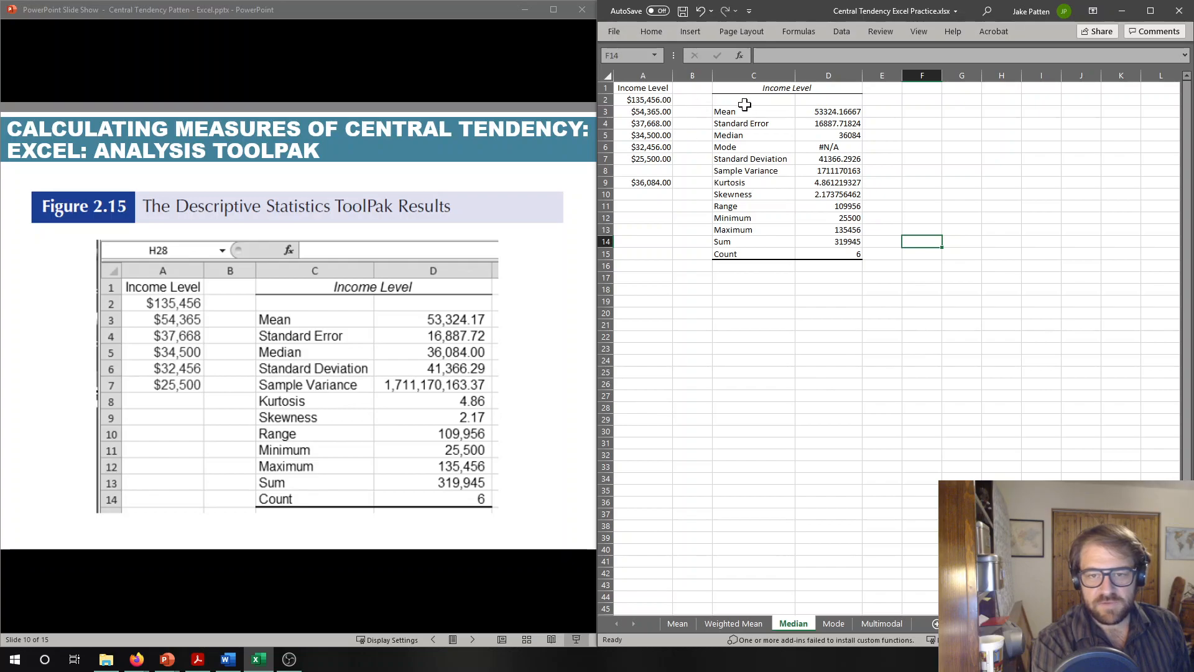
- Review the mean, standard error and median in the statistics table, comparing the median with the MEDIAN formula in cell A9
left_click(813, 113)
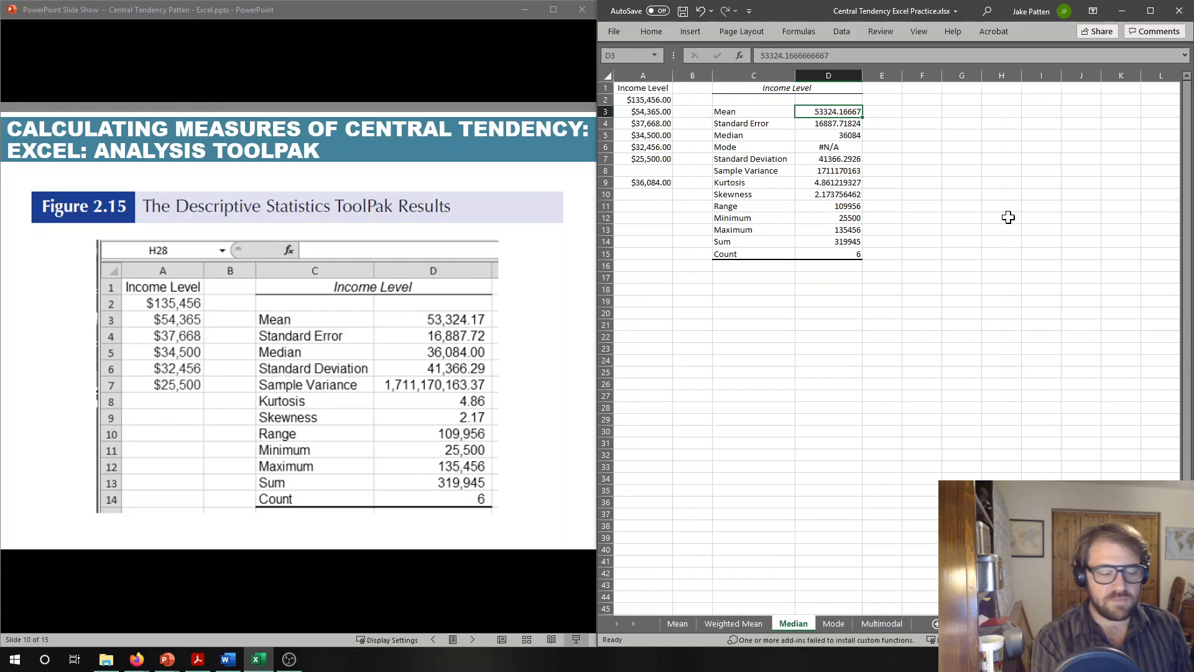
key("Down")
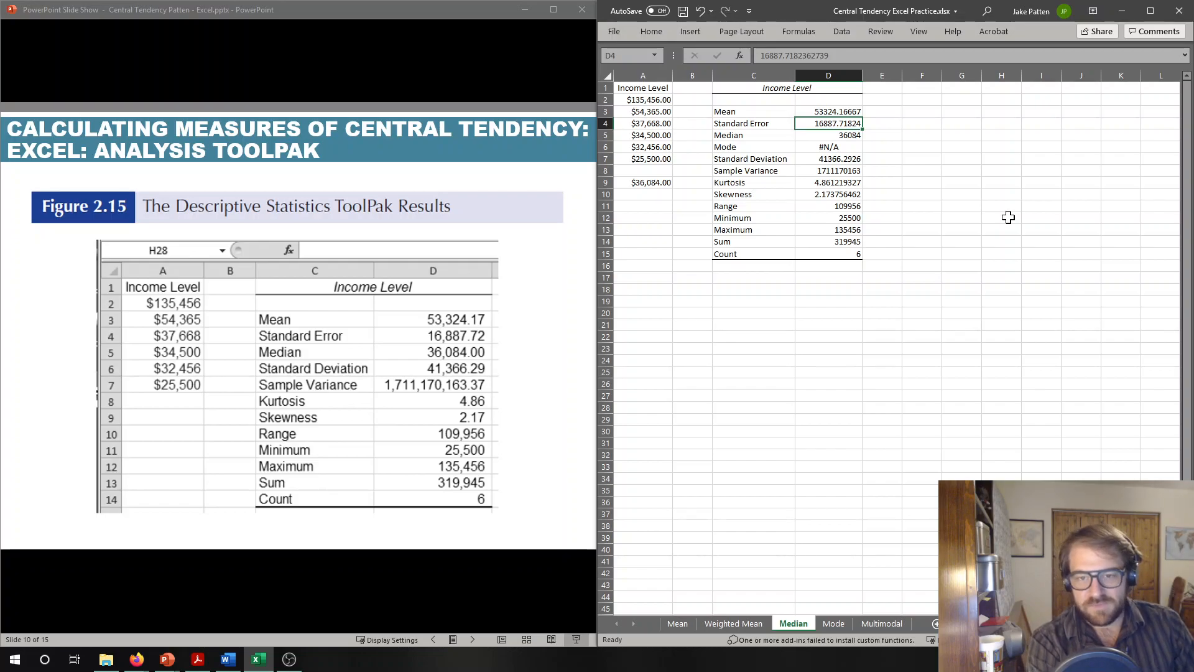
key("Down")
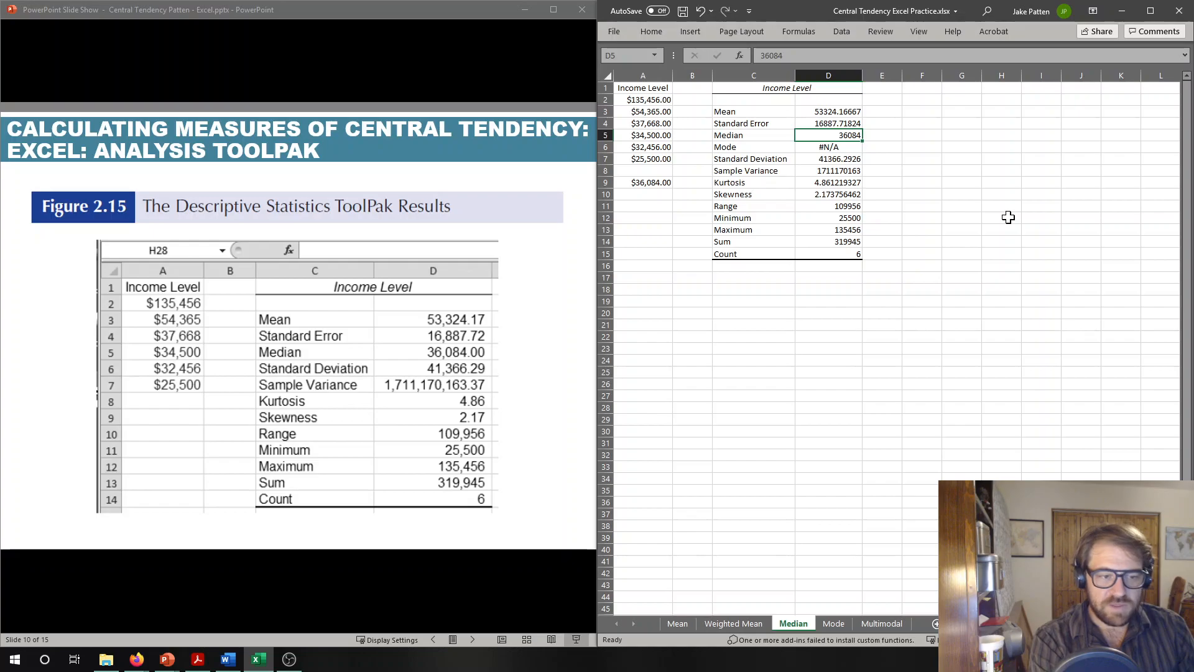
key("Left")
key("Left")
key("Left")
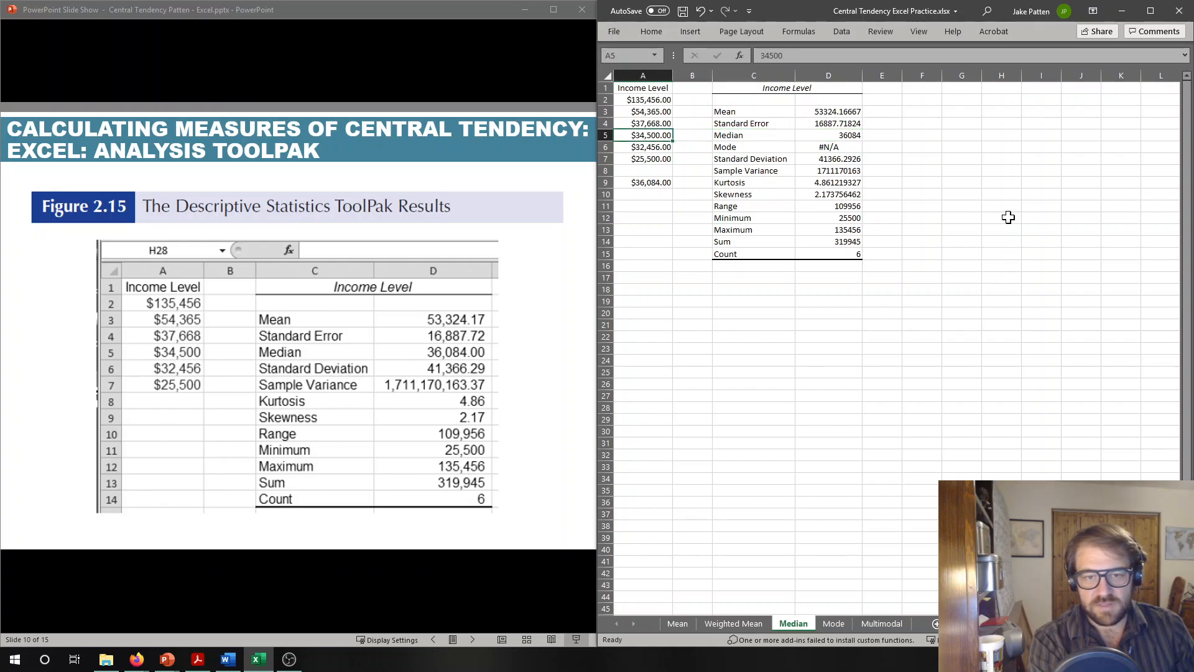
key("Down")
key("Down")
key("Down")
key("Down")
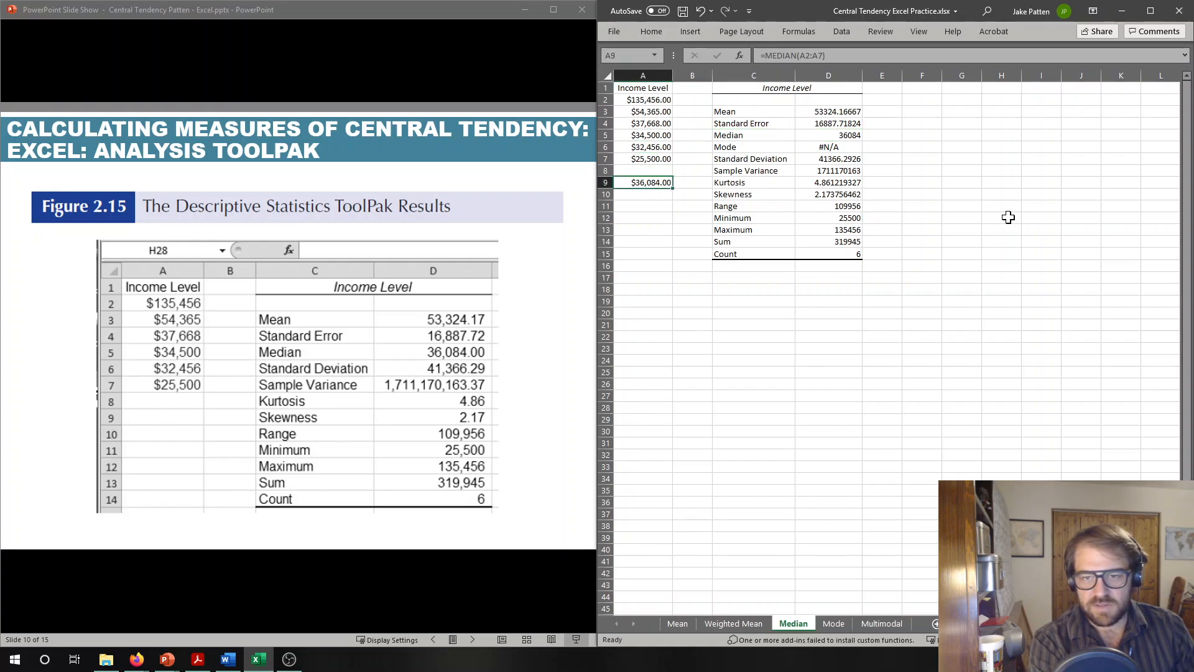
key("Right")
key("Right")
key("Right")
key("Up")
key("Up")
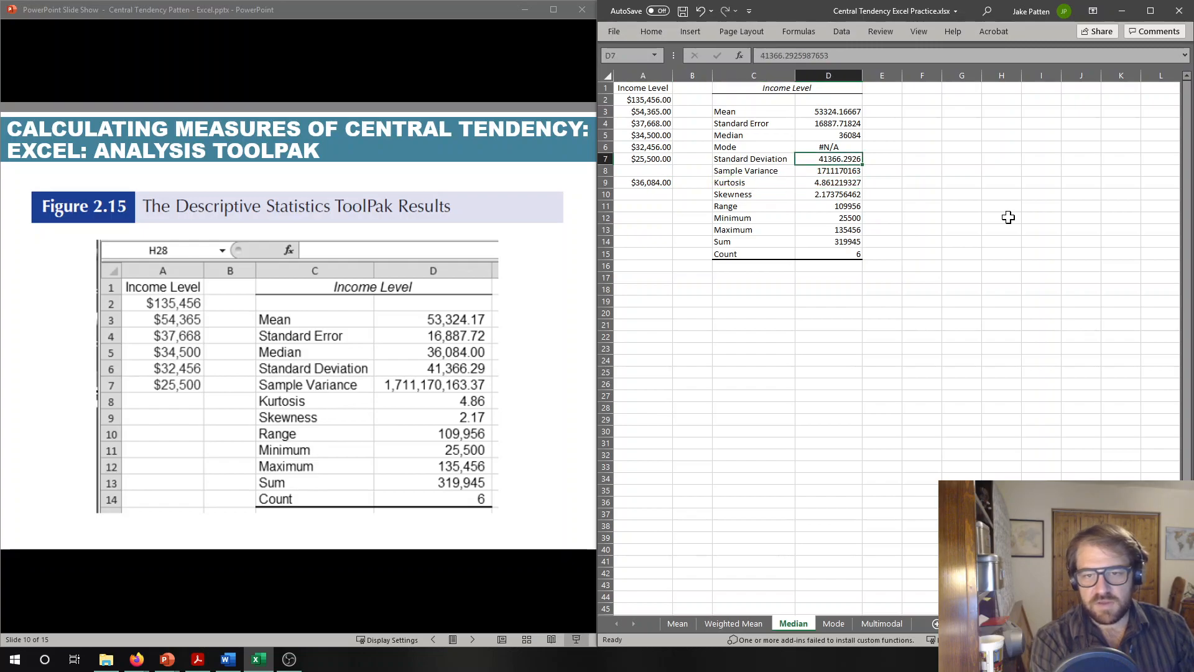
- Examine the remaining statistics in column D, from standard deviation and variance through kurtosis, skewness, range, minimum, maximum and sum to count
key("Down")
key("Down")
key("Down")
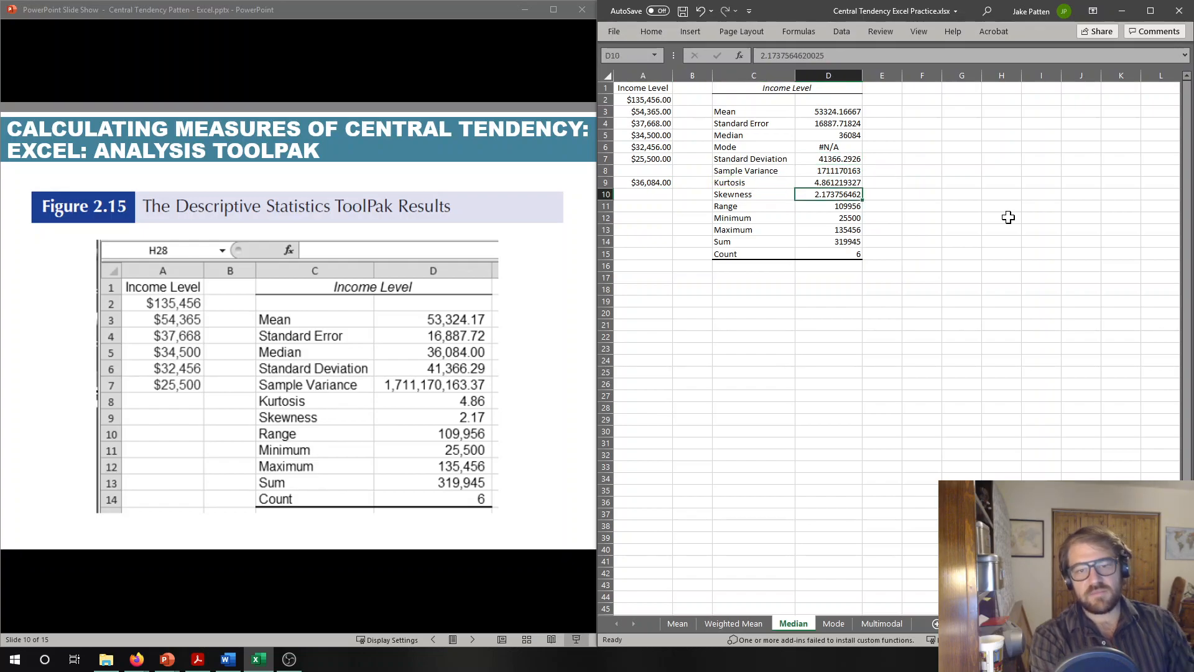
key("Down")
key("Down")
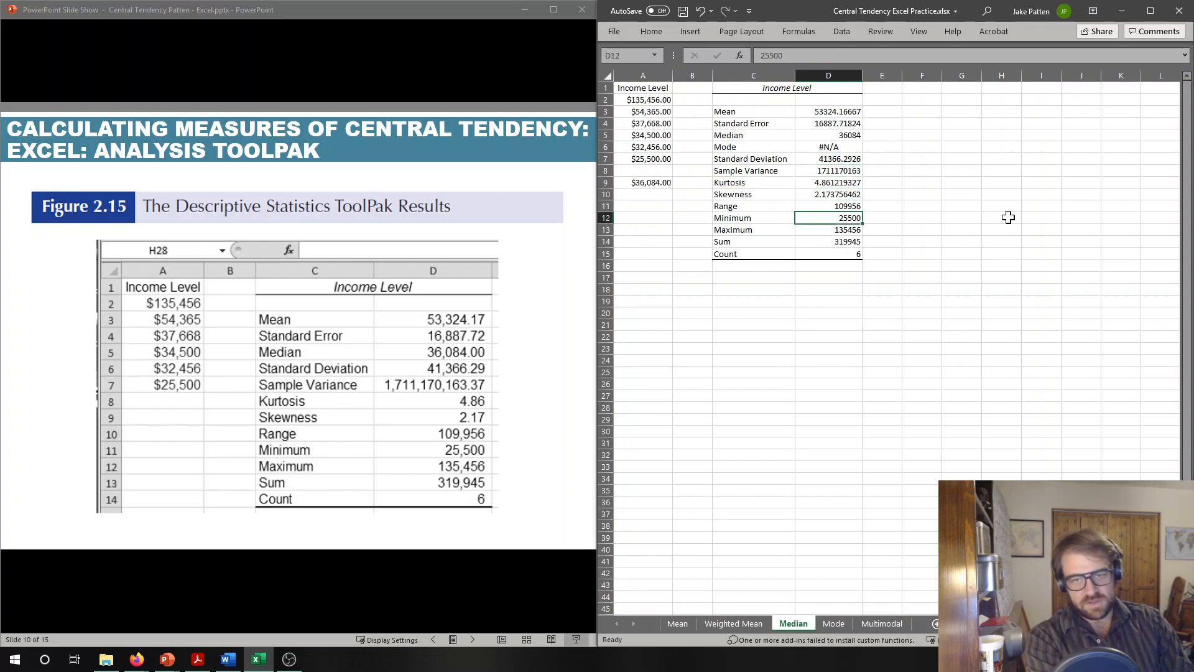
key("Up")
key("Up")
key("Up")
key("Up")
key("Up")
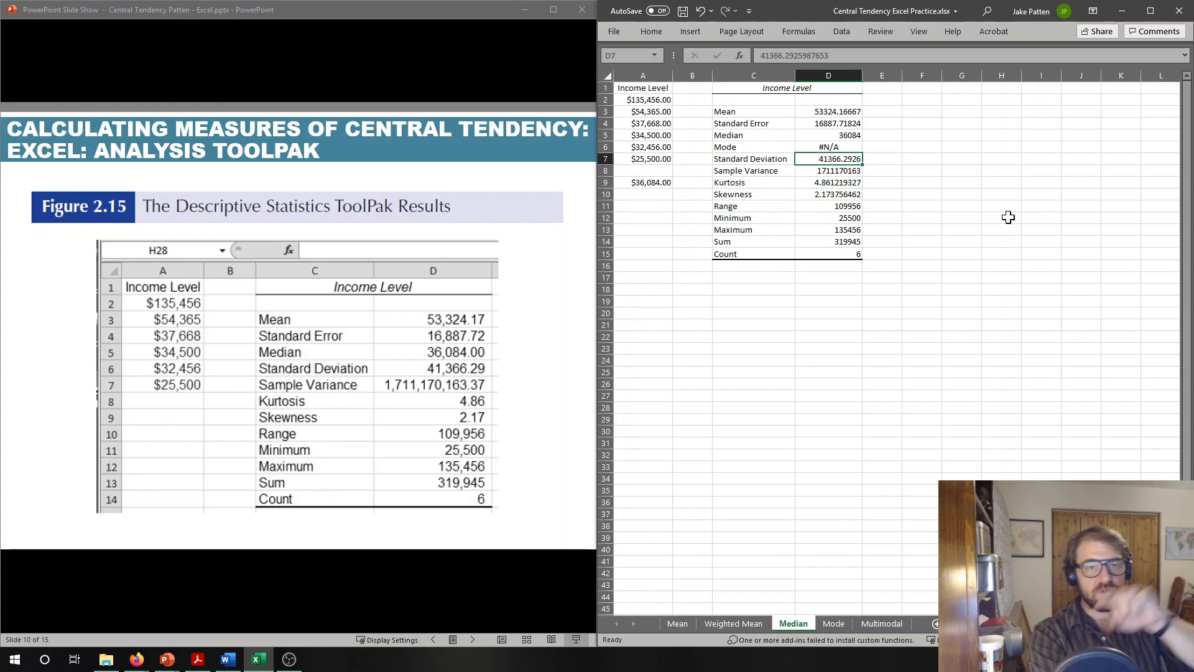
key("Down")
key("Down")
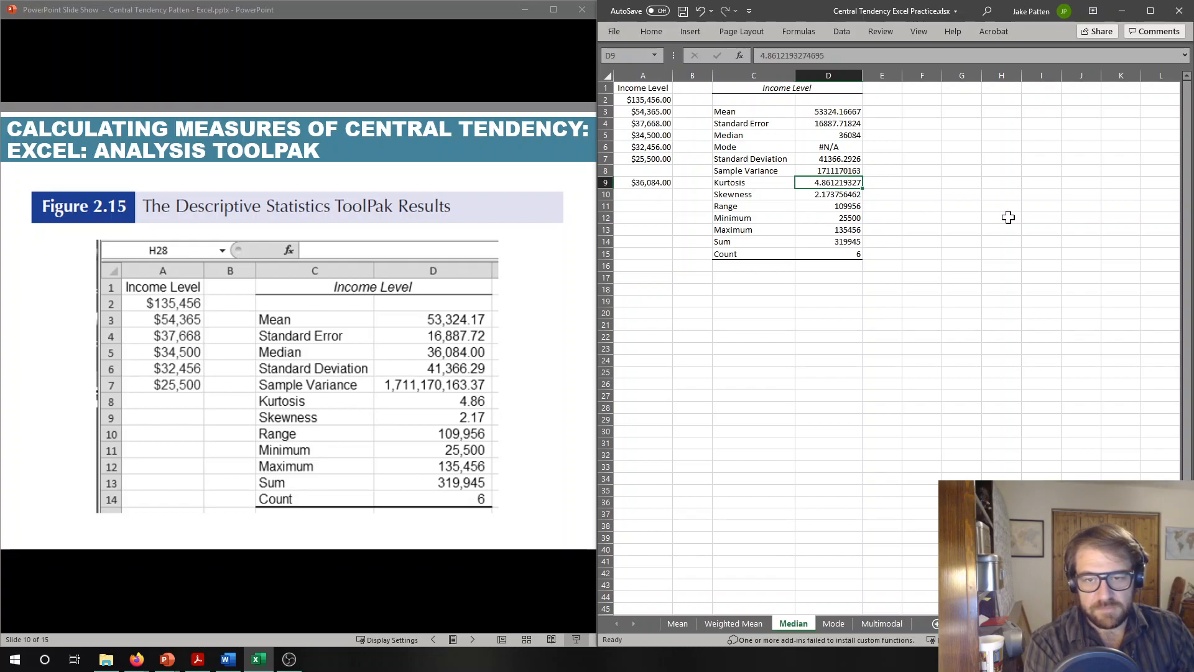
key("Down")
key("Down")
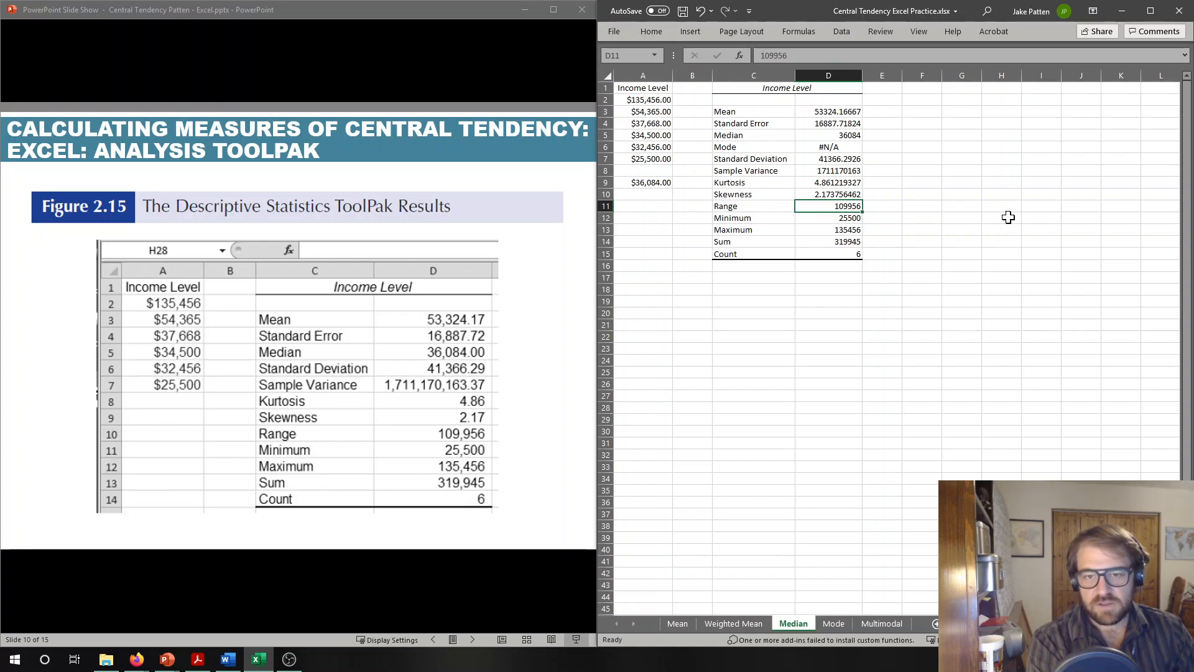
key("Down")
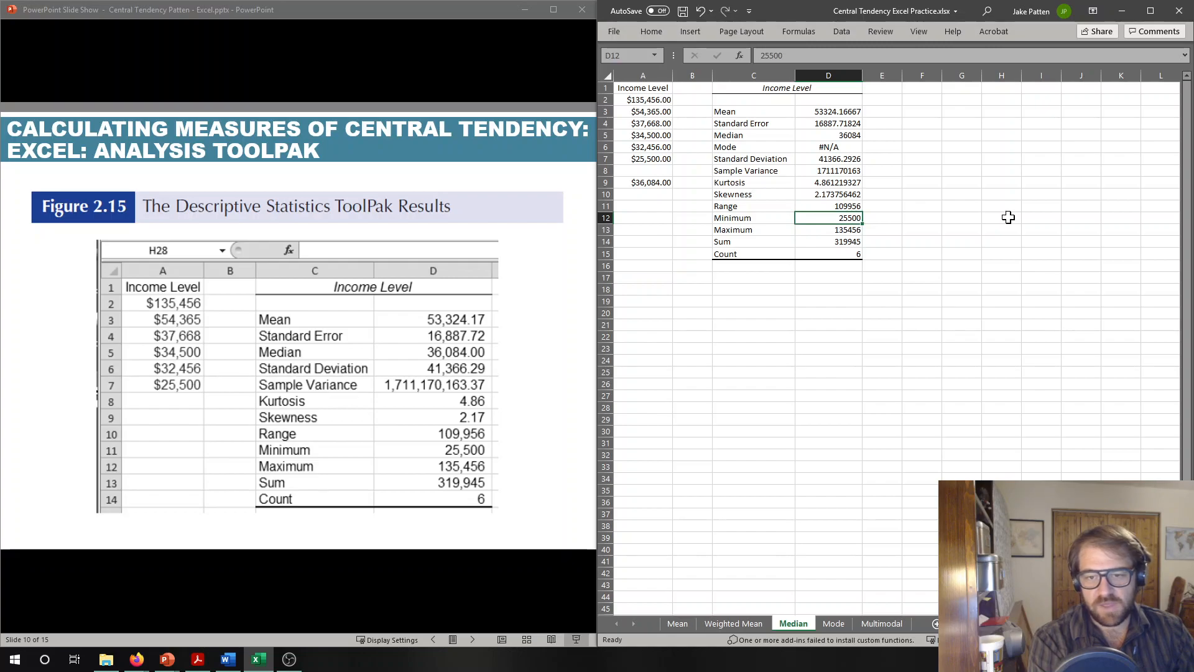
key("Down")
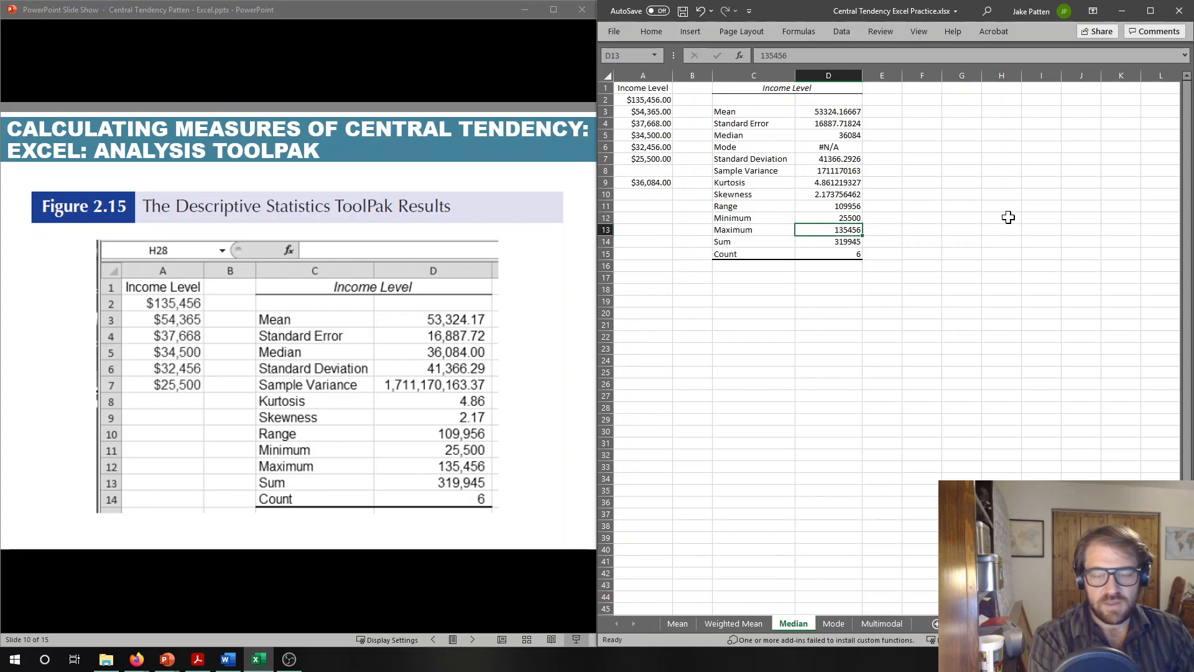
key("Down")
key("Down")
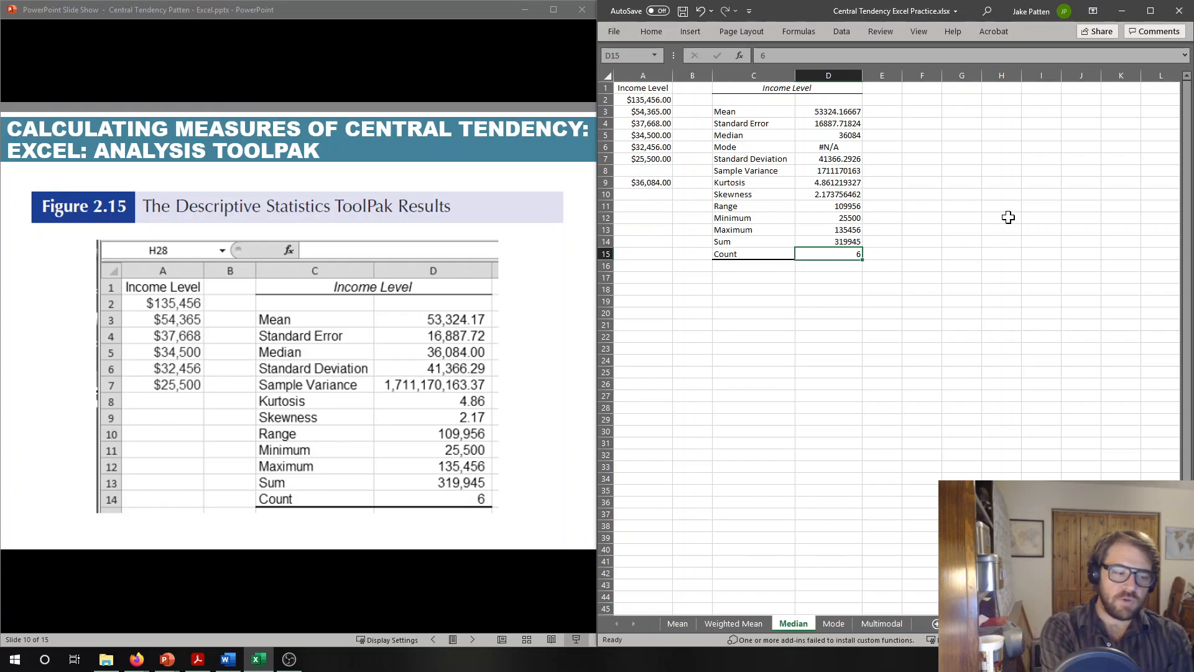
- Review the mean, median and mode values in column D of the descriptive statistics table
key("Up")
key("Up")
key("Up")
key("Up")
key("Up")
key("Up")
key("Up")
key("Up")
key("Up")
key("Up")
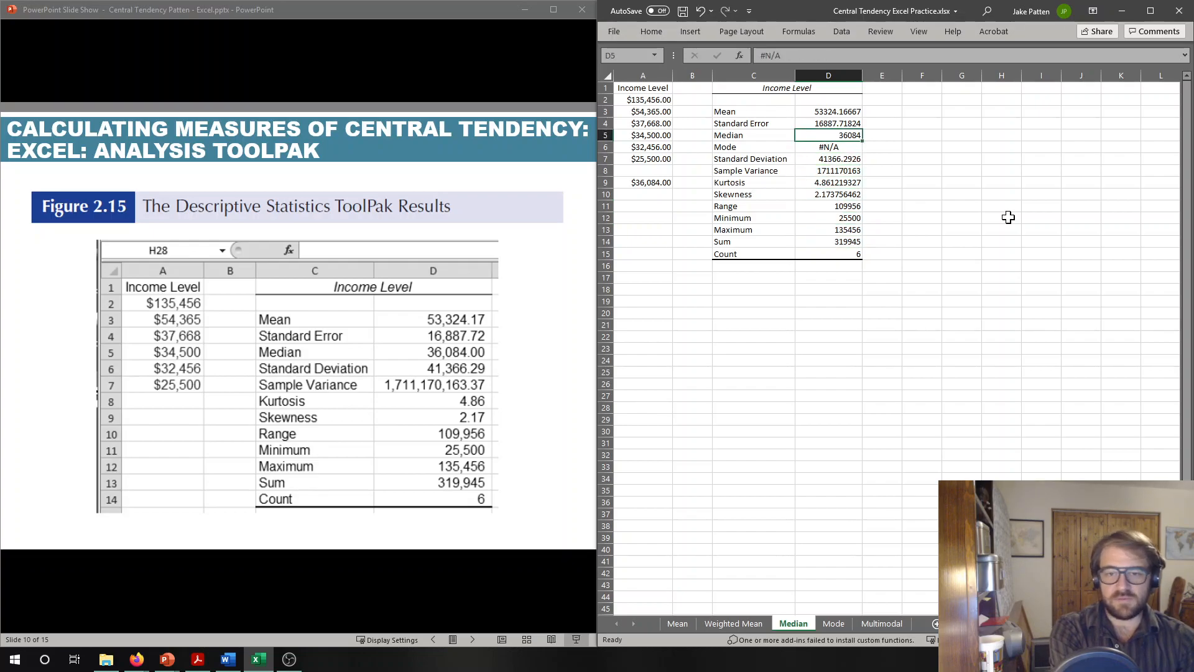
key("Up")
key("Up")
key("Down")
key("Down")
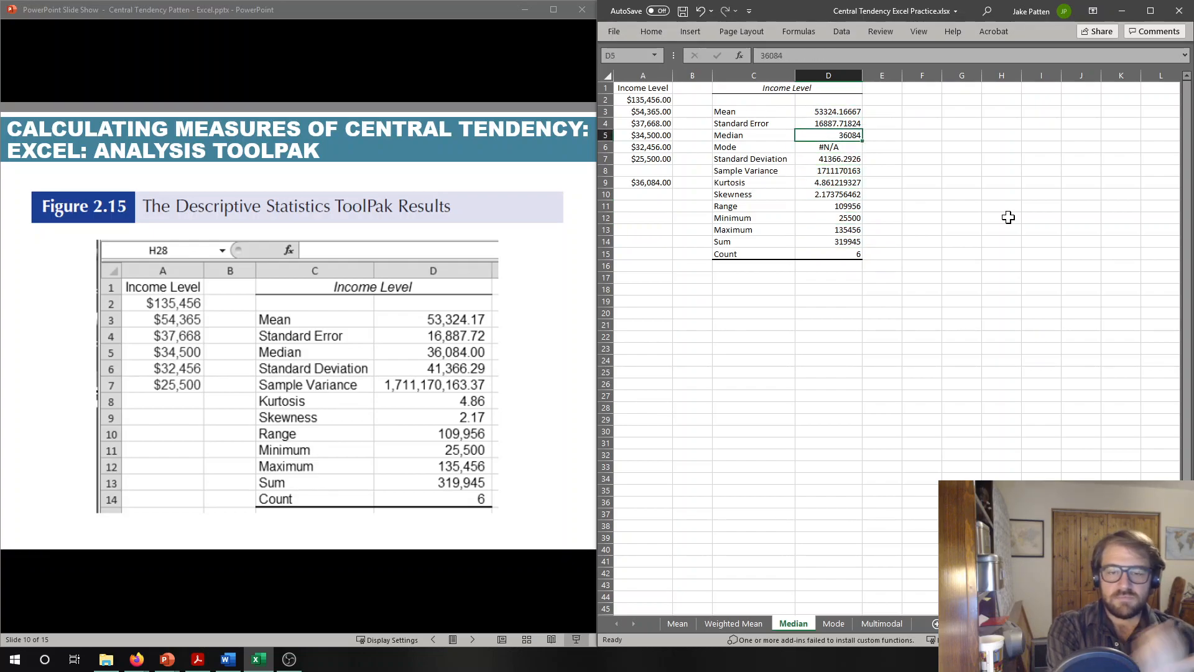
key("Up")
key("Up")
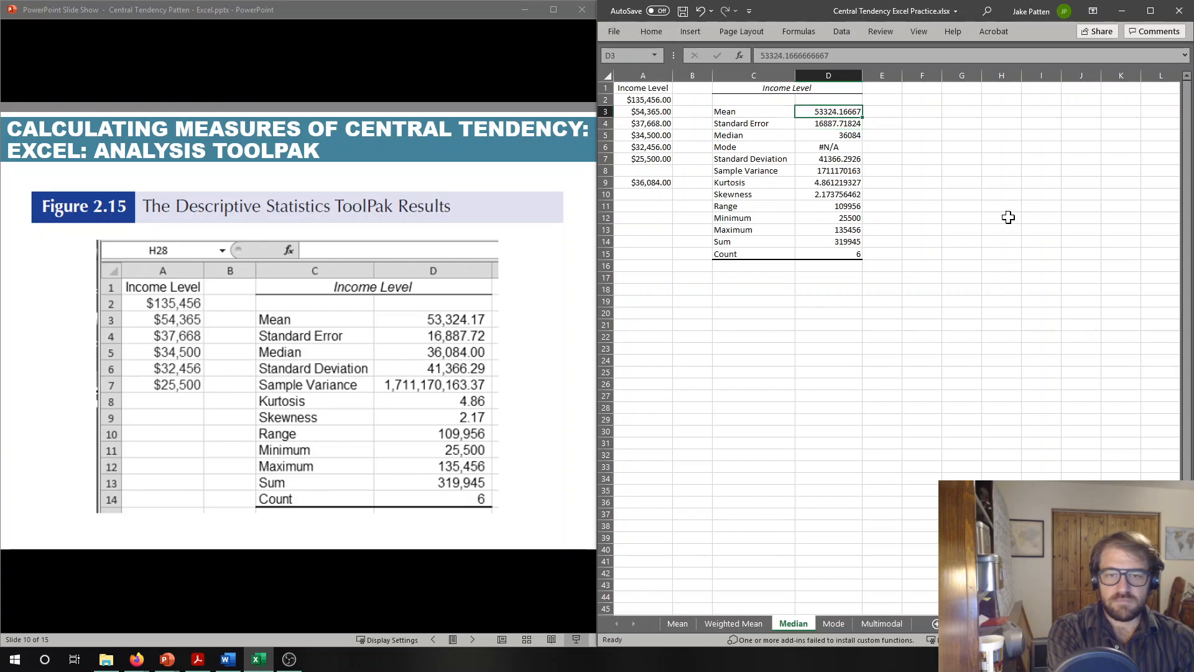
key("Down")
key("Down")
key("Down")
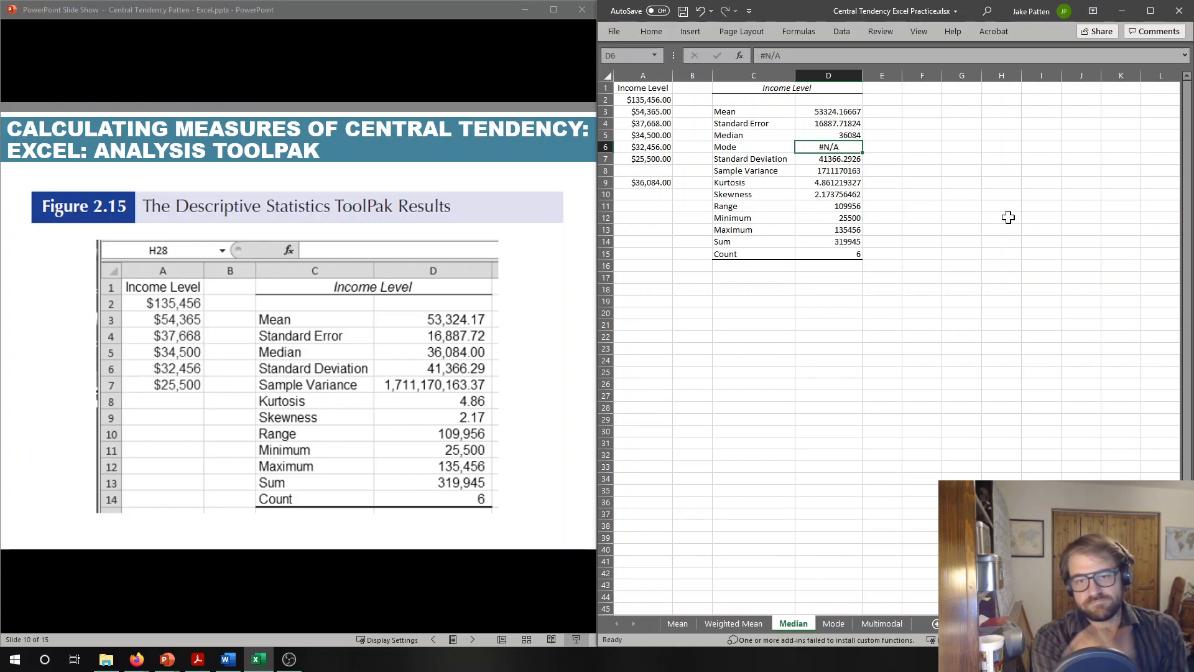
- Add a repeated income of 25500 in cell A8 and clear the median formula from cell A9
key("Left")
key("Left")
key("Left")
key("Down")
key("Down")
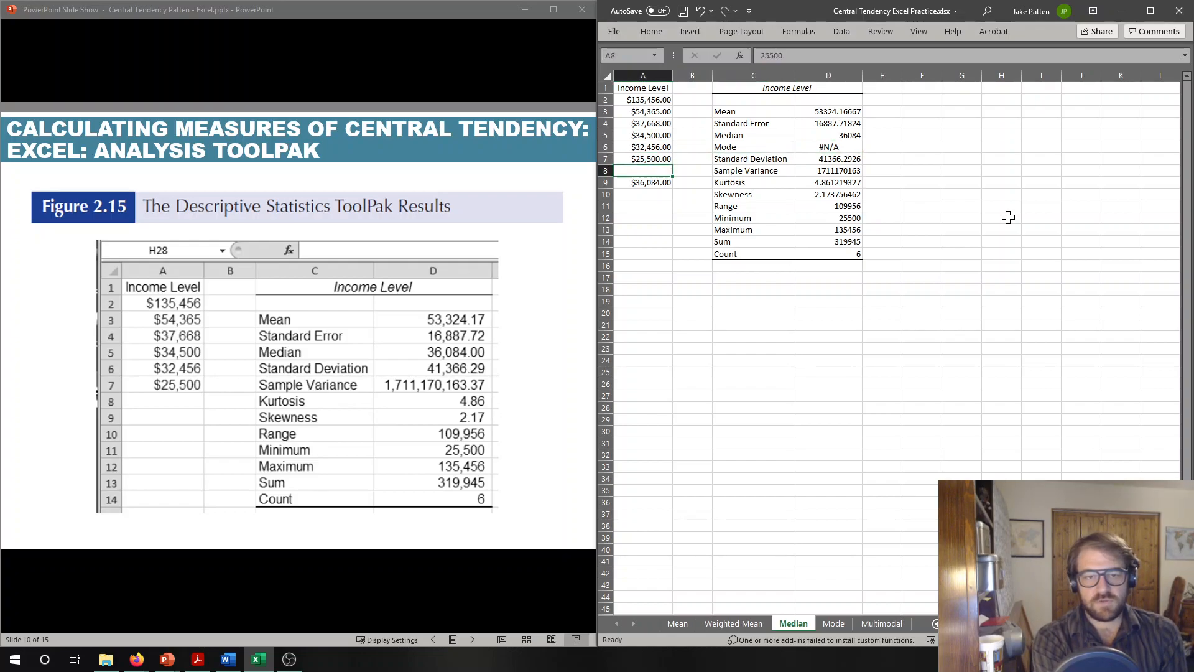
type("25")
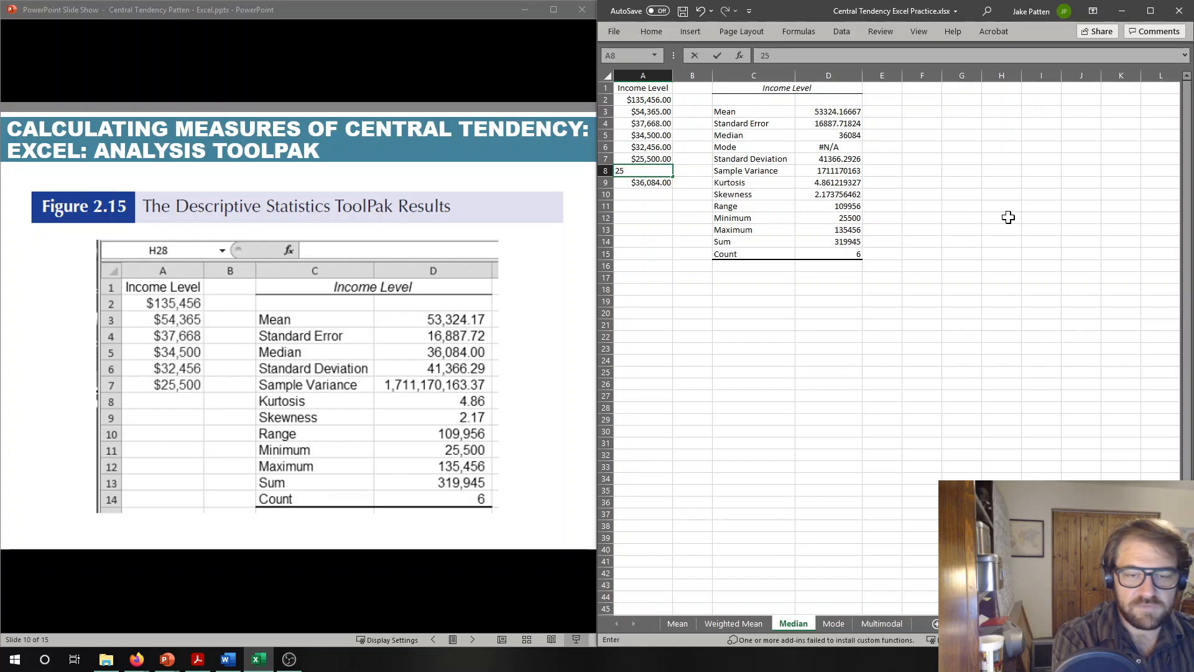
type("500")
key("Return")
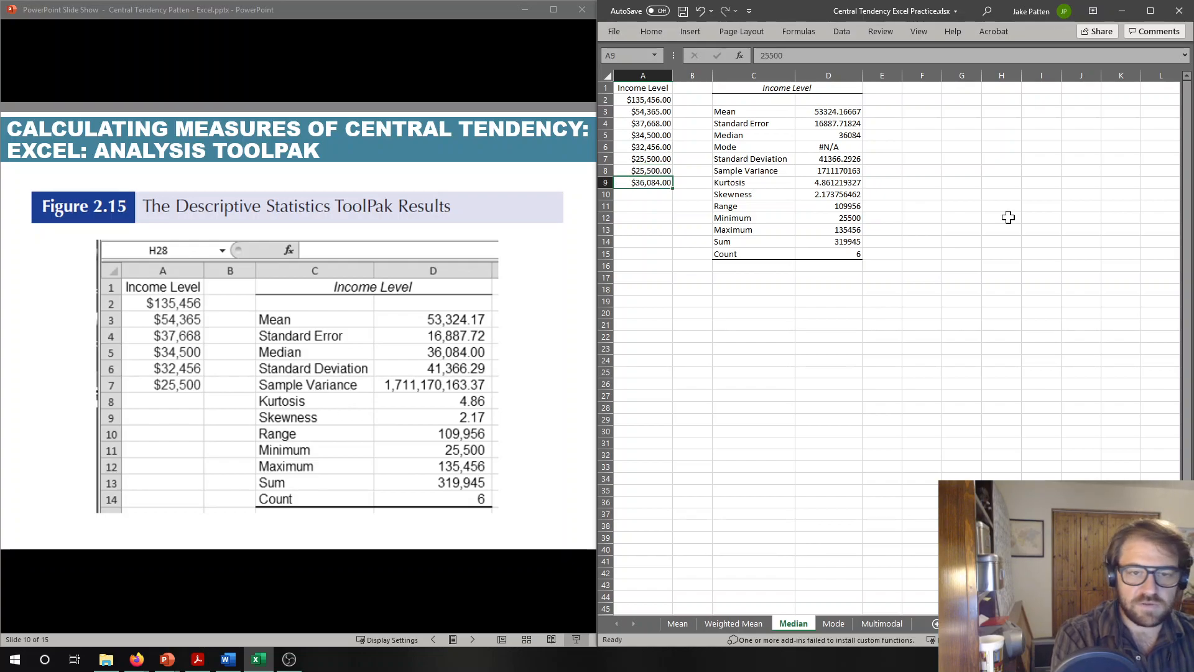
key("Delete")
key("Down")
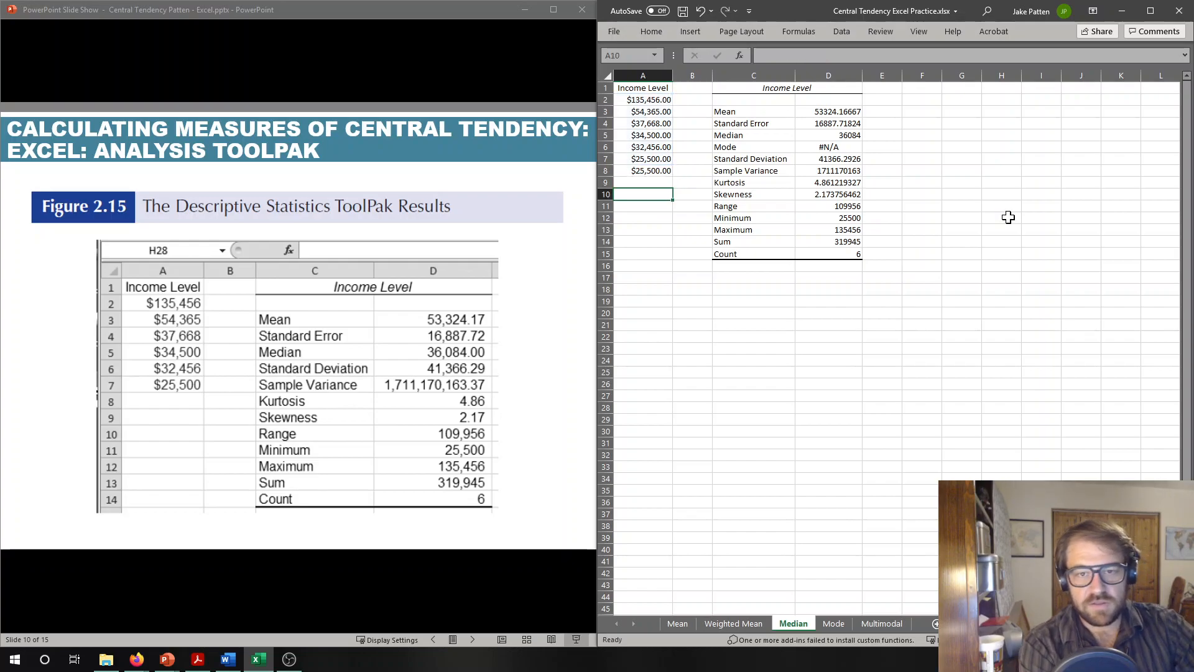
- Start a new Descriptive Statistics analysis and extend its input range to $A$1:$A$8
key("Right")
key("Right")
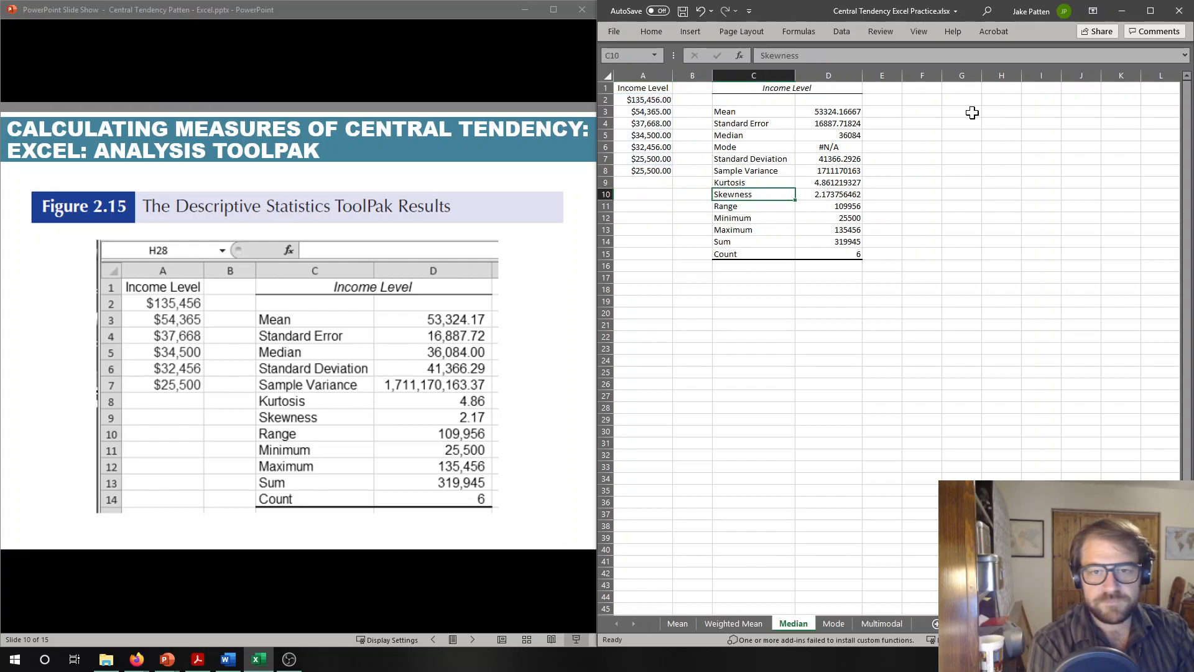
left_click(841, 31)
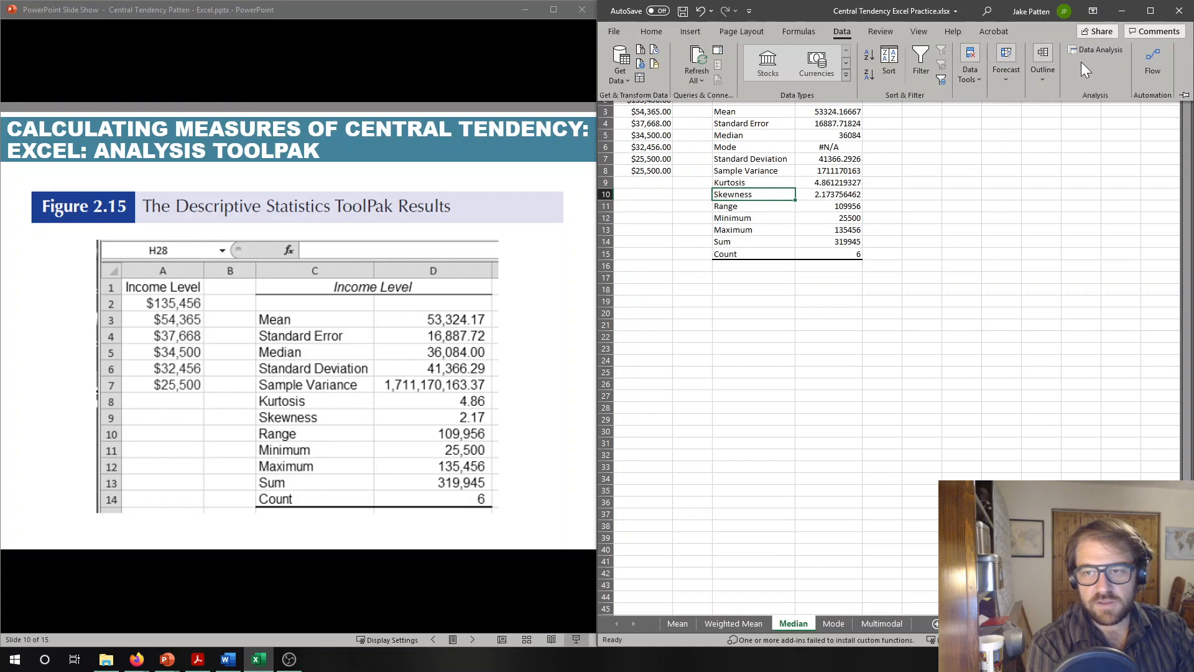
left_click(1100, 50)
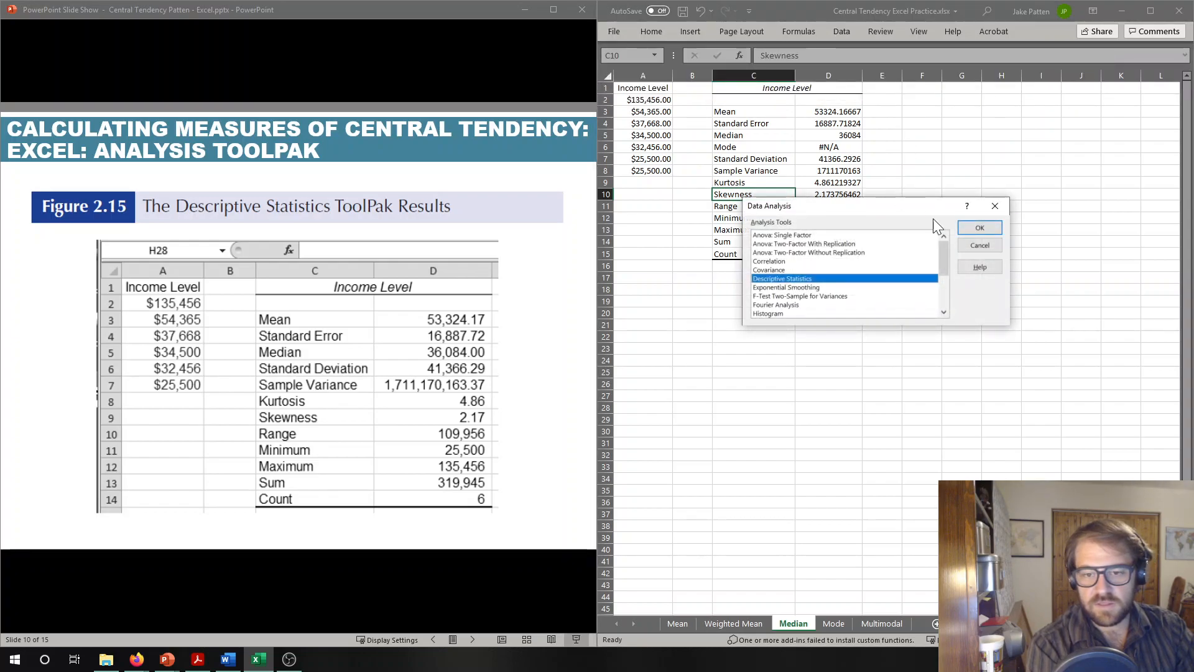
left_click(974, 227)
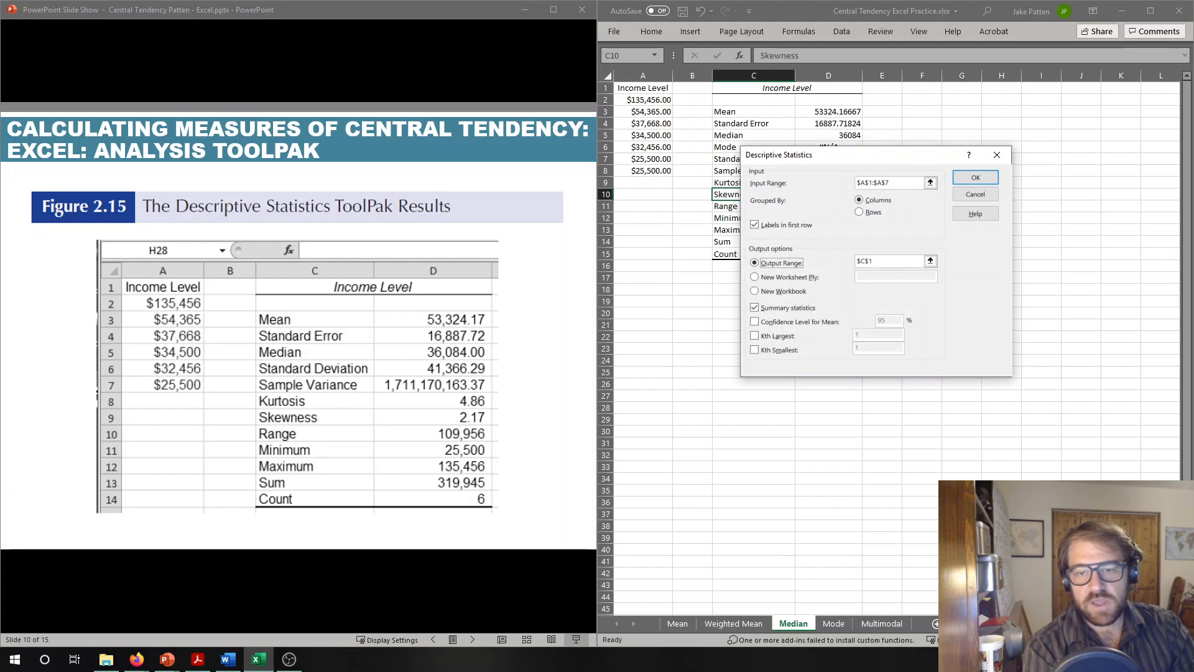
left_click(897, 183)
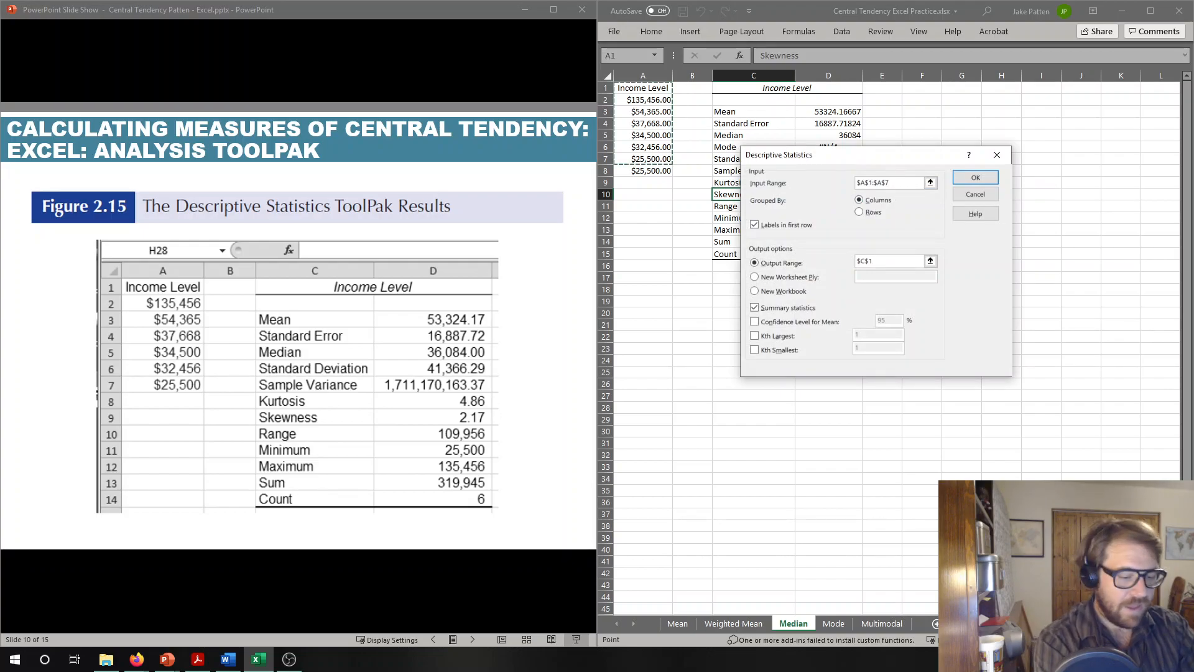
type("9")
key("BackSpace")
key("BackSpace")
type("8")
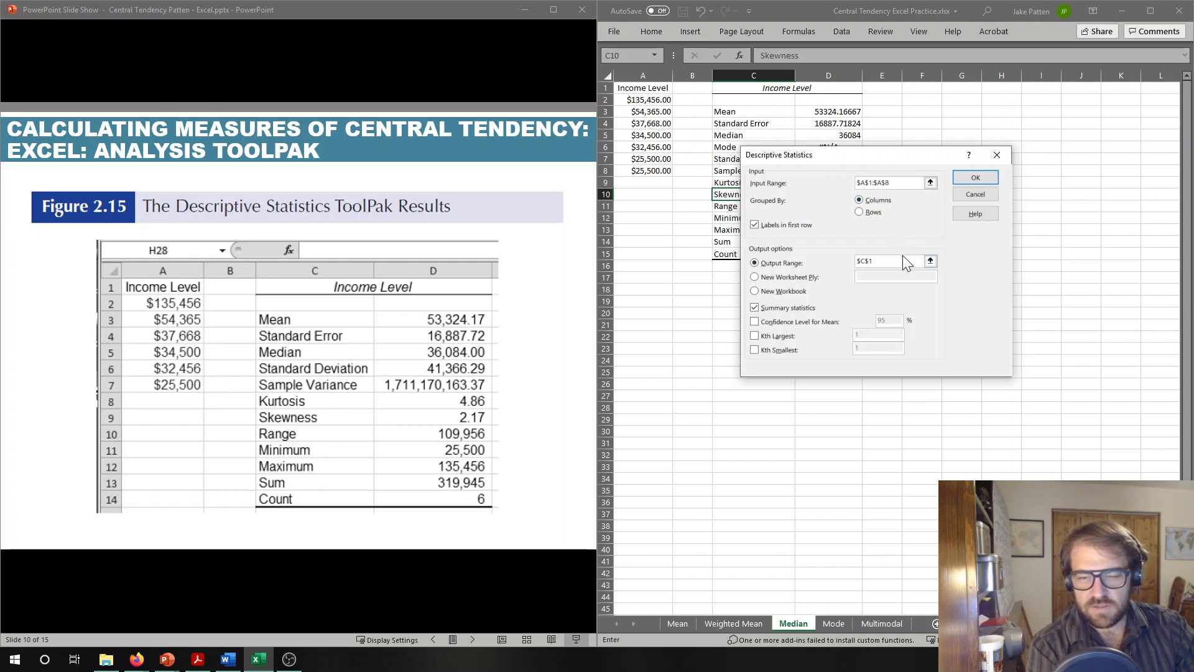
- Output the new summary statistics to the range starting at F1 and widen columns F and G
left_click(884, 261)
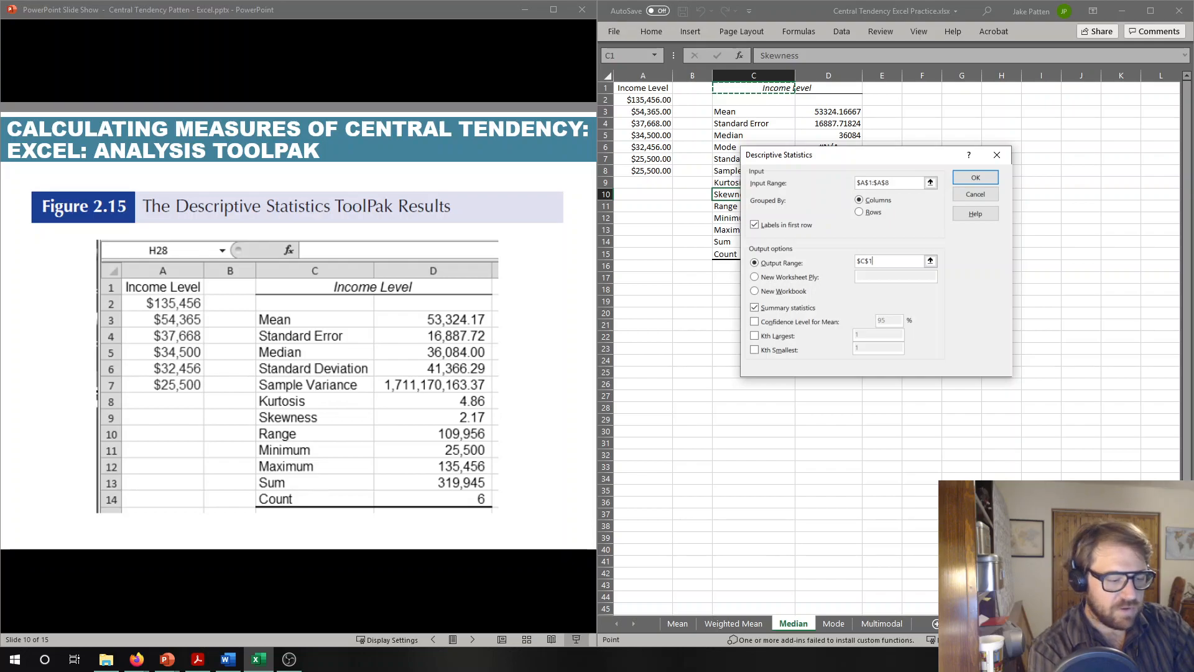
key("BackSpace")
key("BackSpace")
key("BackSpace")
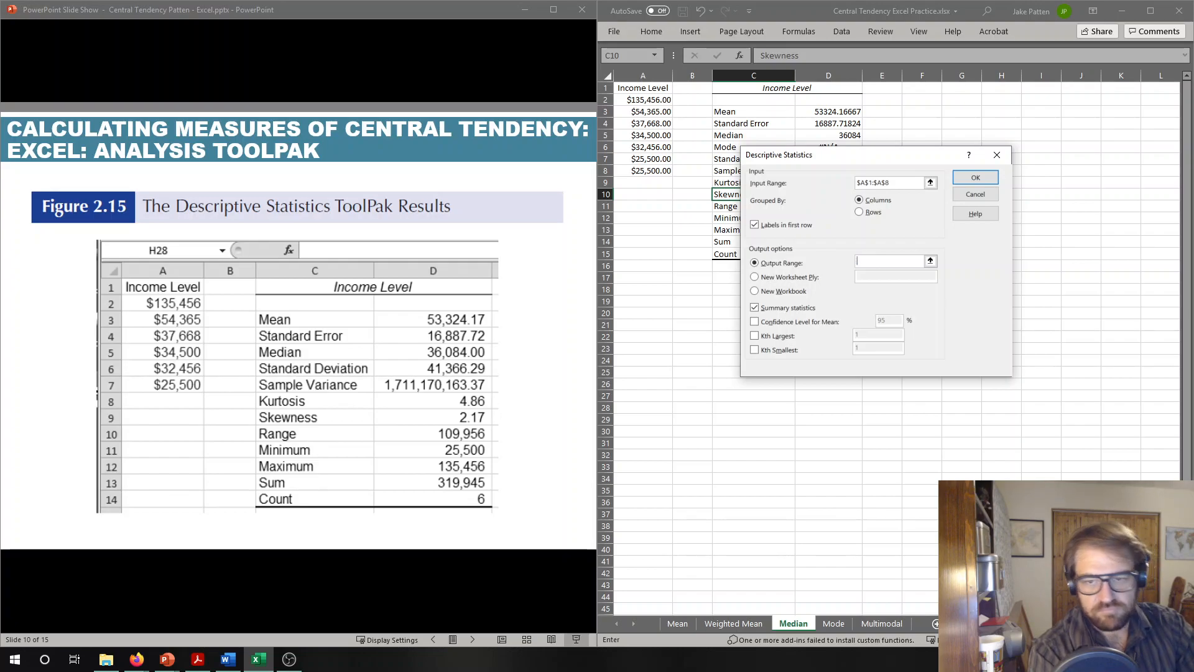
left_click(928, 89)
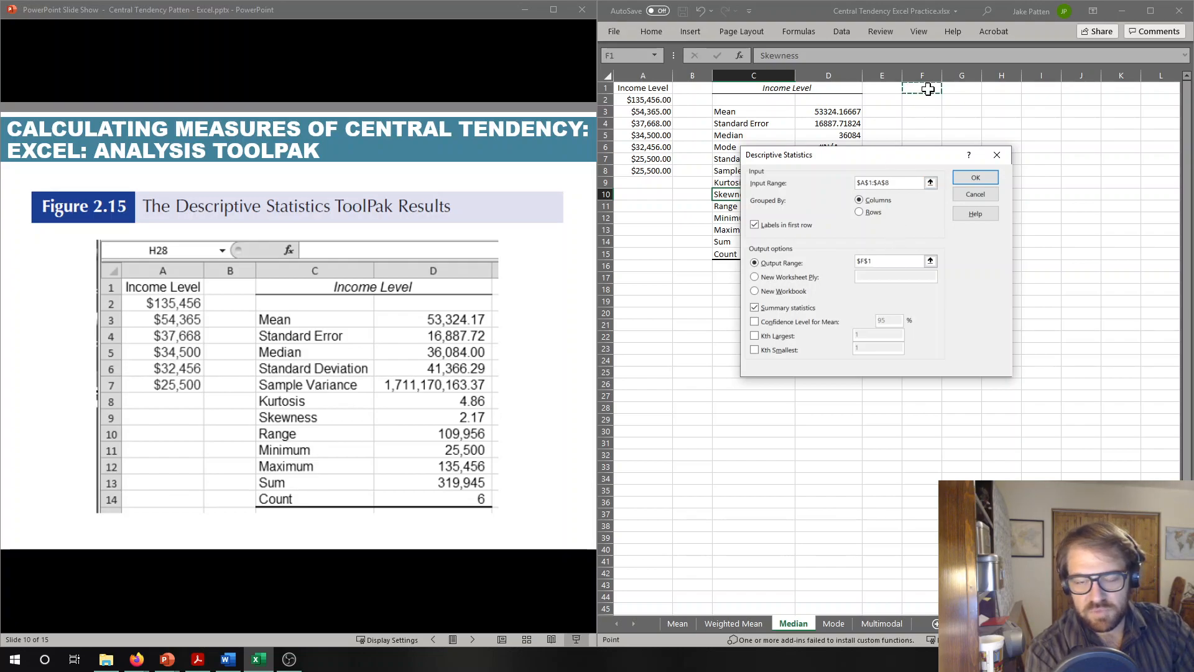
left_click(976, 179)
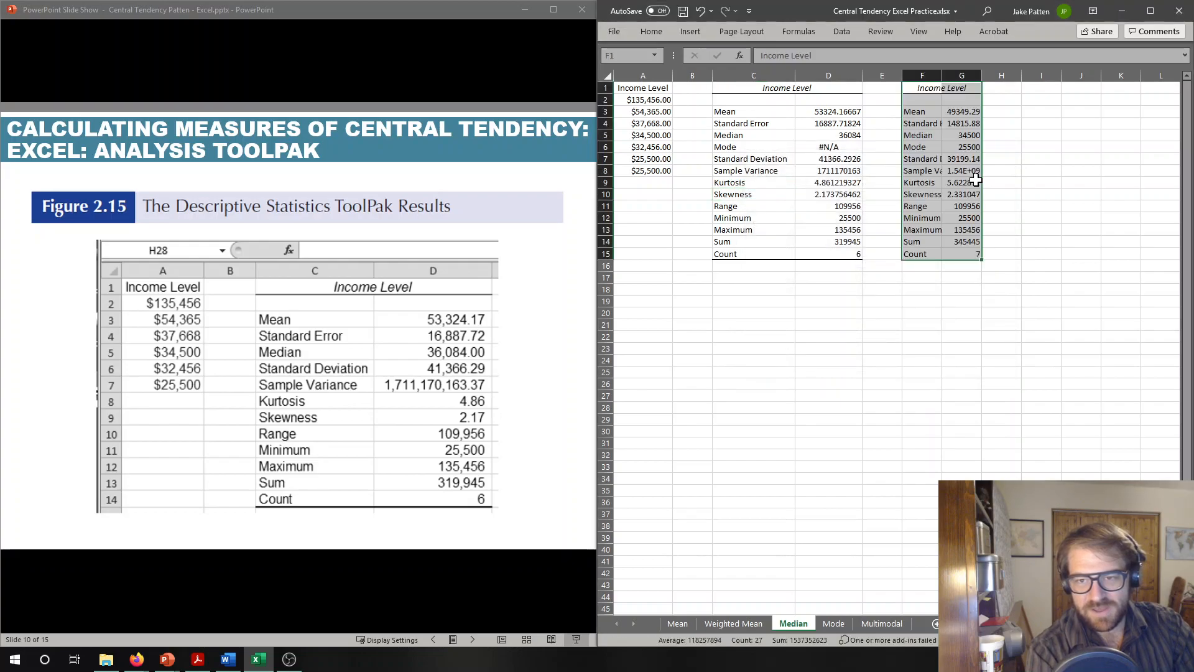
left_click_drag(942, 76, 1032, 76)
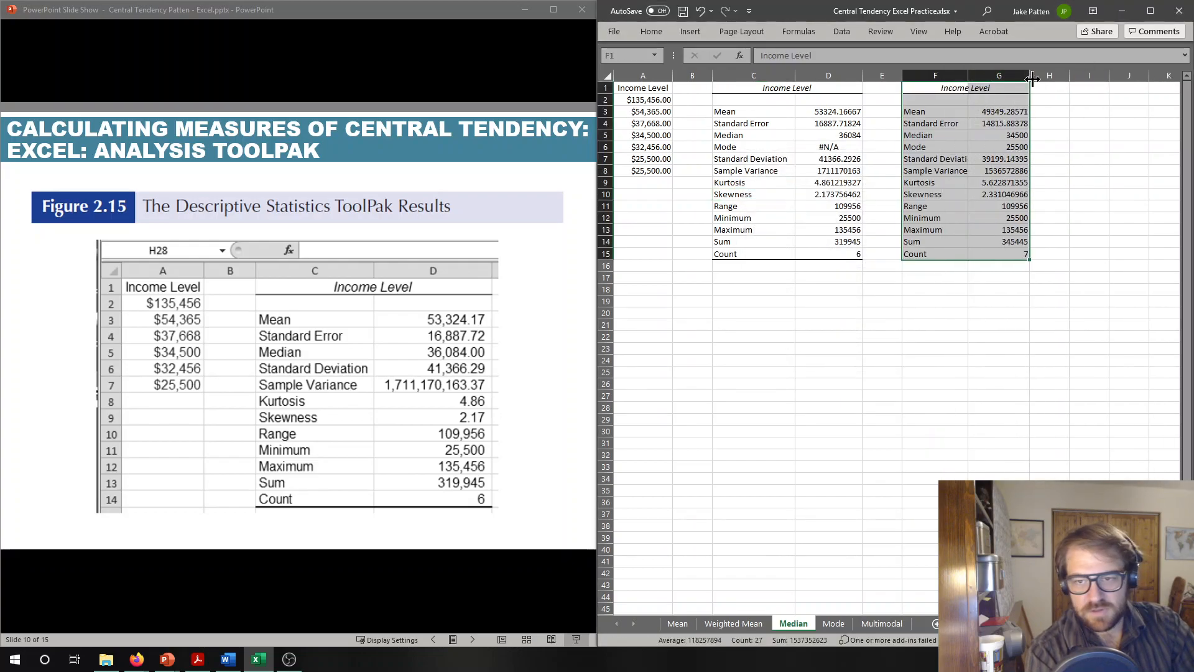
- Examine the mean, median and mode in the new statistics table, comparing the mode with the one in the first table
left_click(1014, 111)
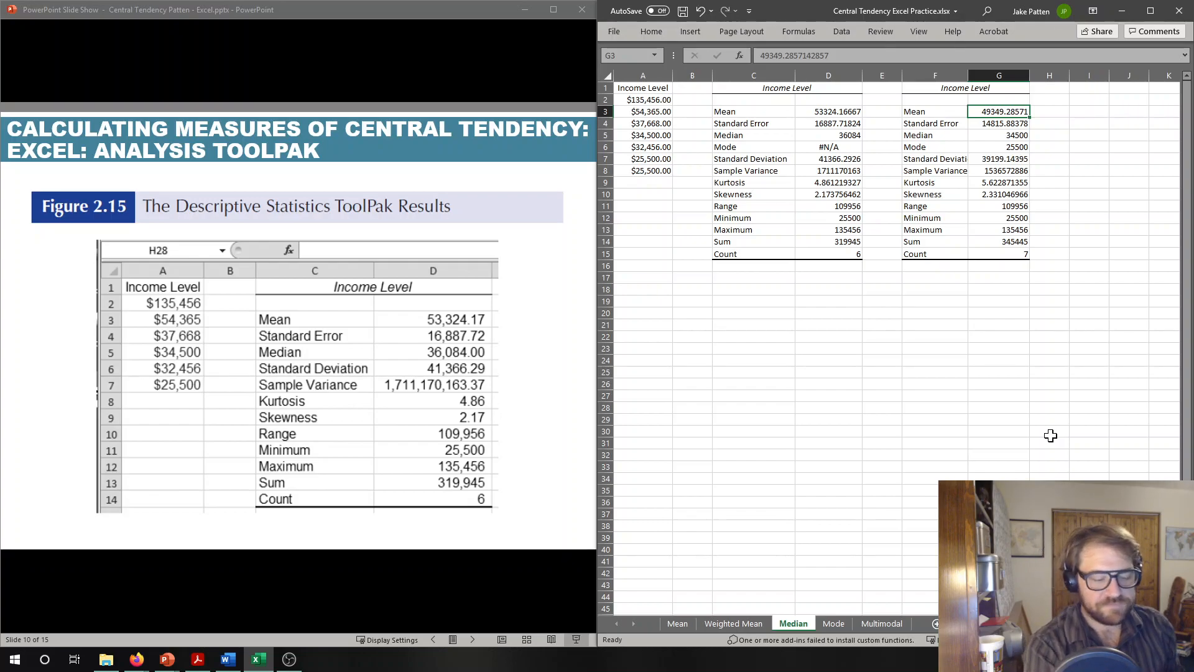
key("Down")
key("Down")
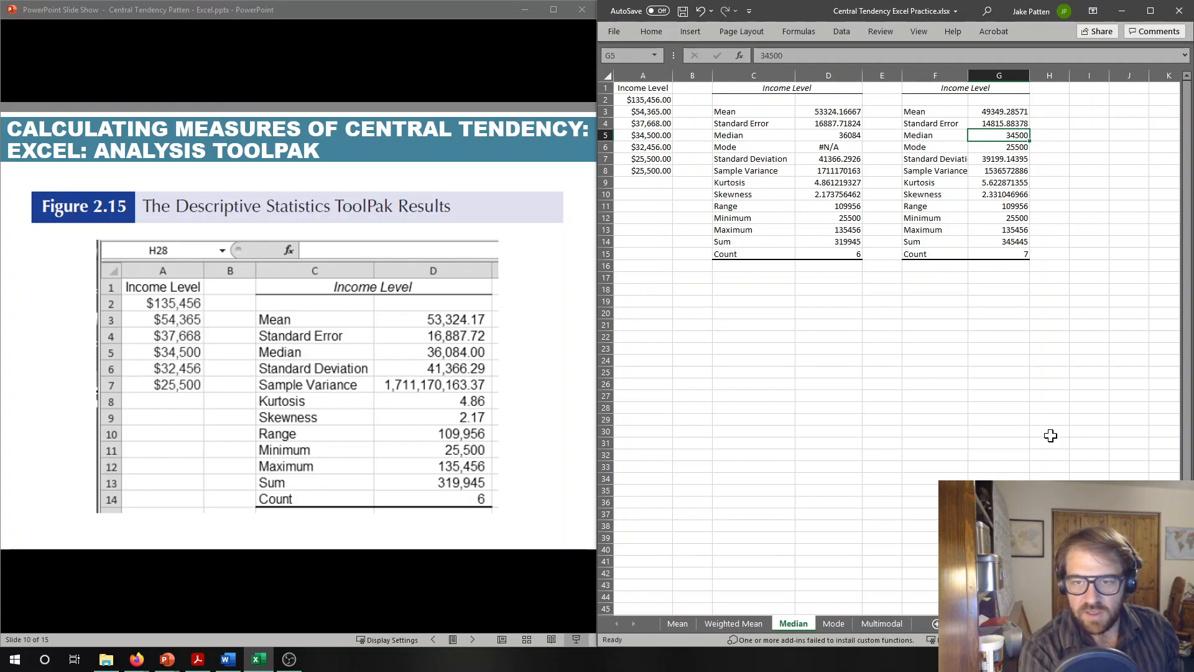
key("Down")
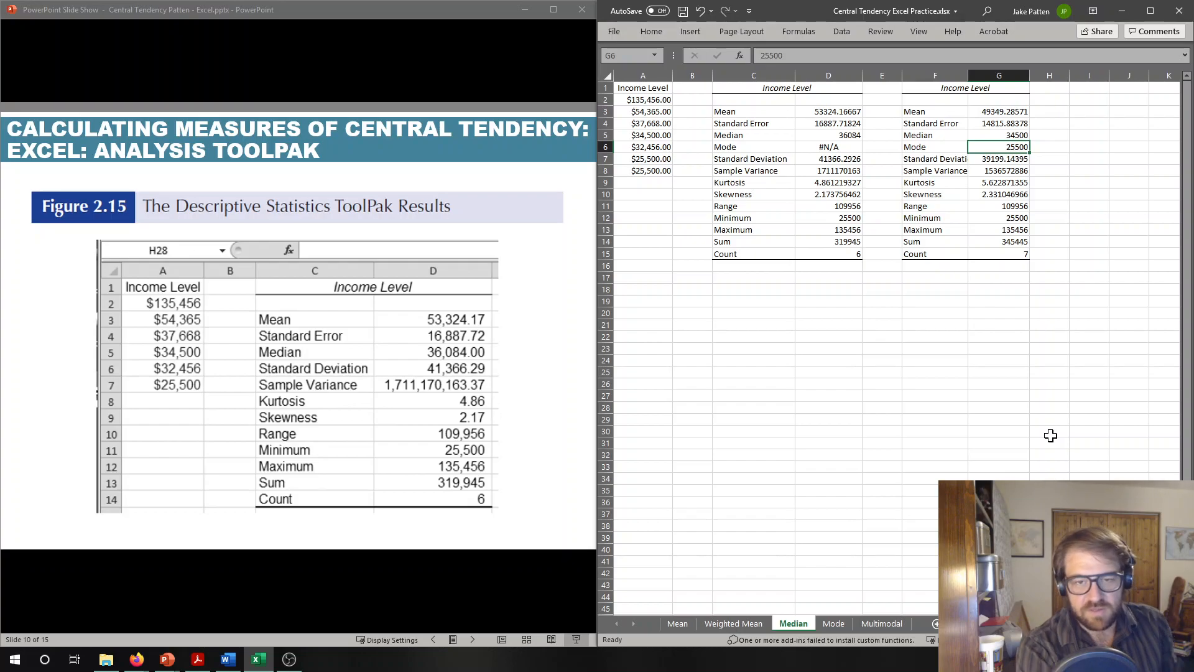
key("Left")
key("Left")
key("Left")
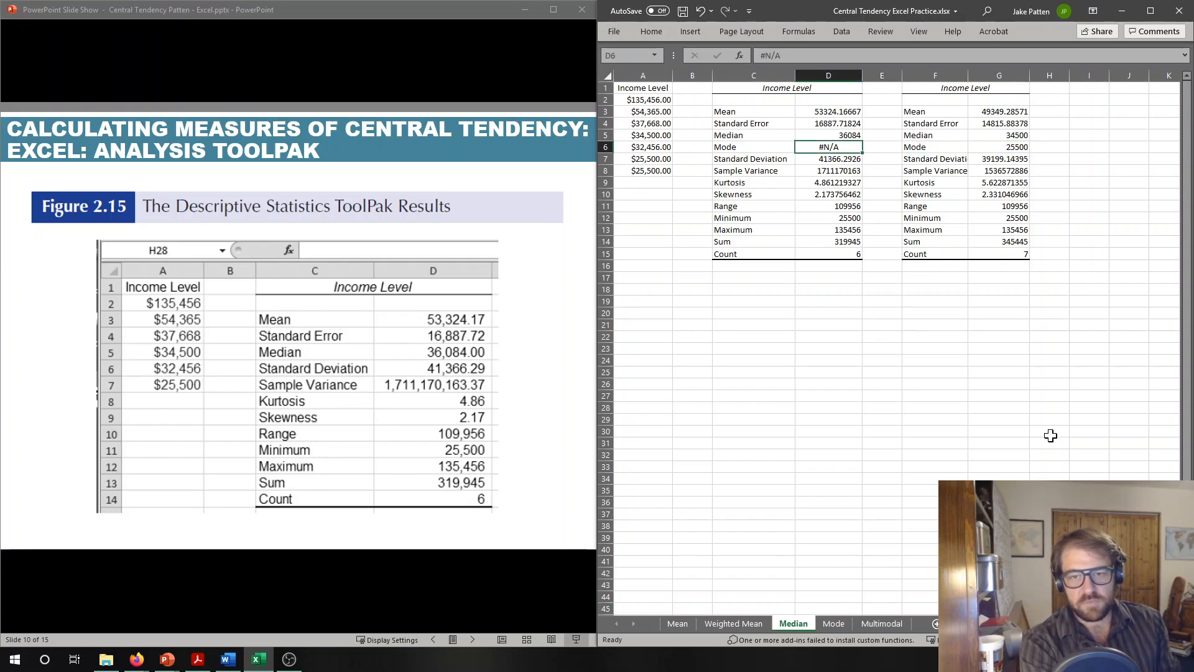
key("Right")
key("Right")
key("Right")
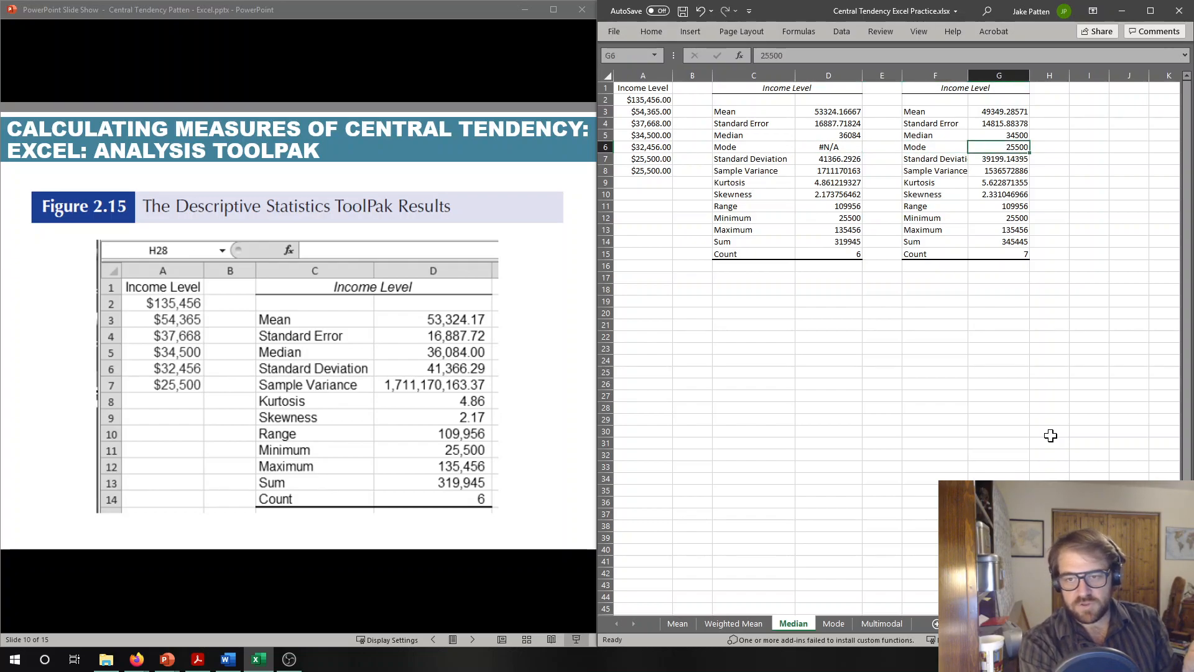
- Look through the remaining statistics in column G, from standard deviation down to count
key("Down")
key("Down")
key("Down")
key("Down")
key("Down")
key("Down")
key("Down")
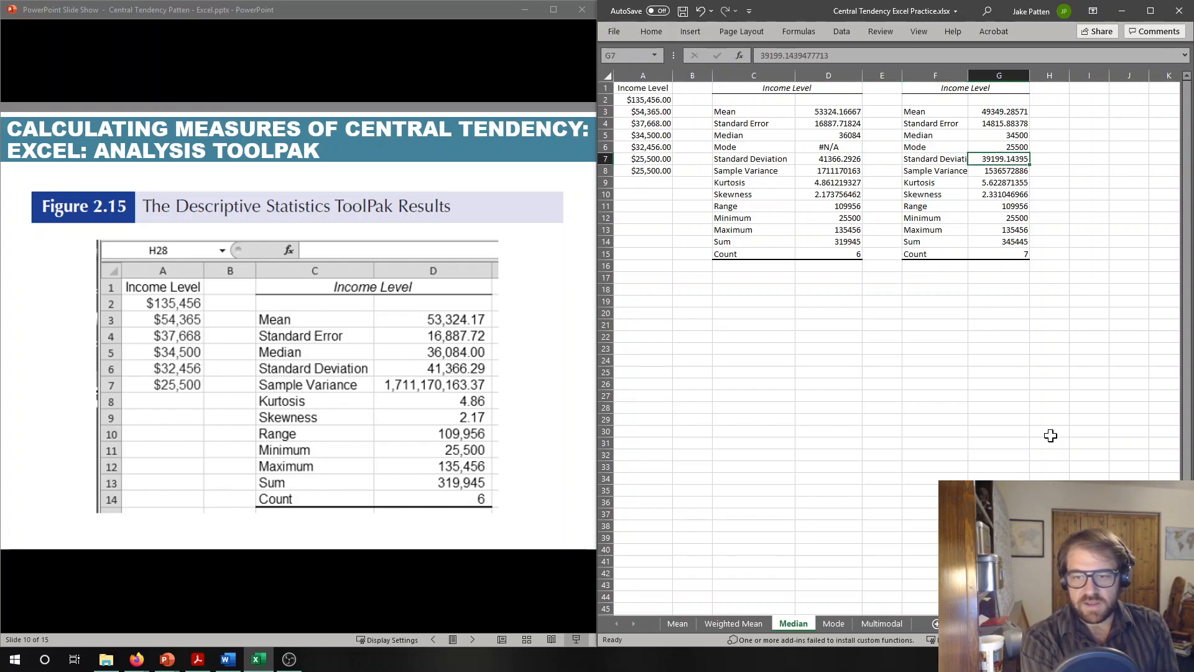
key("Down")
key("Down")
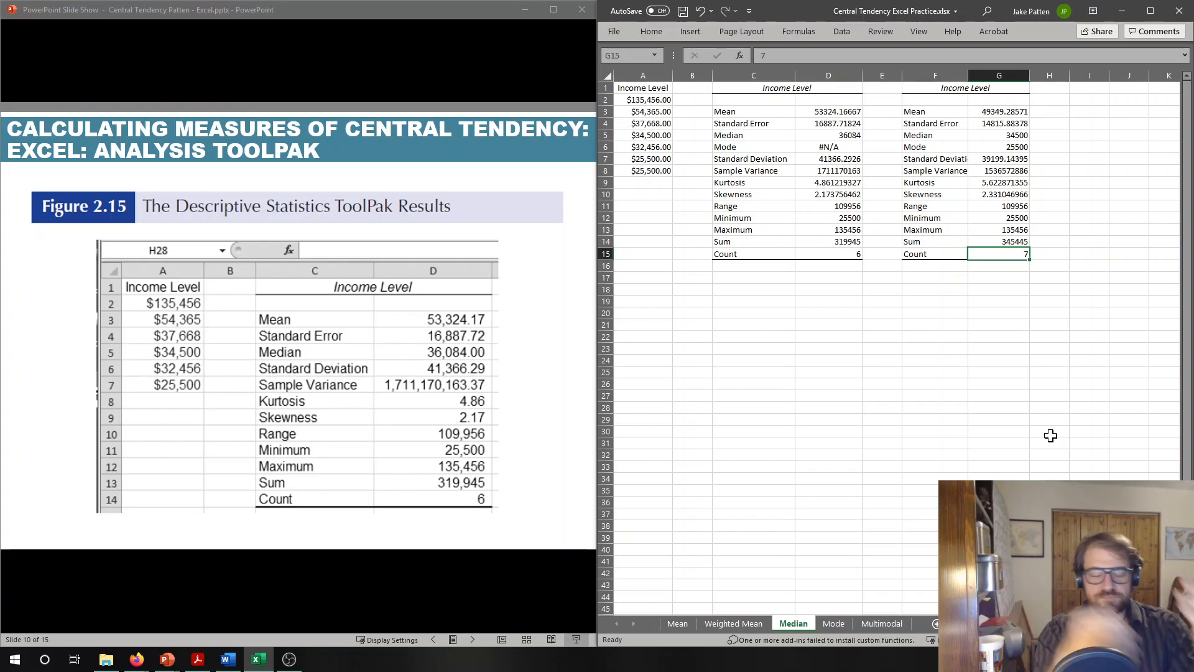
- Switch to the PowerPoint slide show and maximize its window
left_click(433, 38)
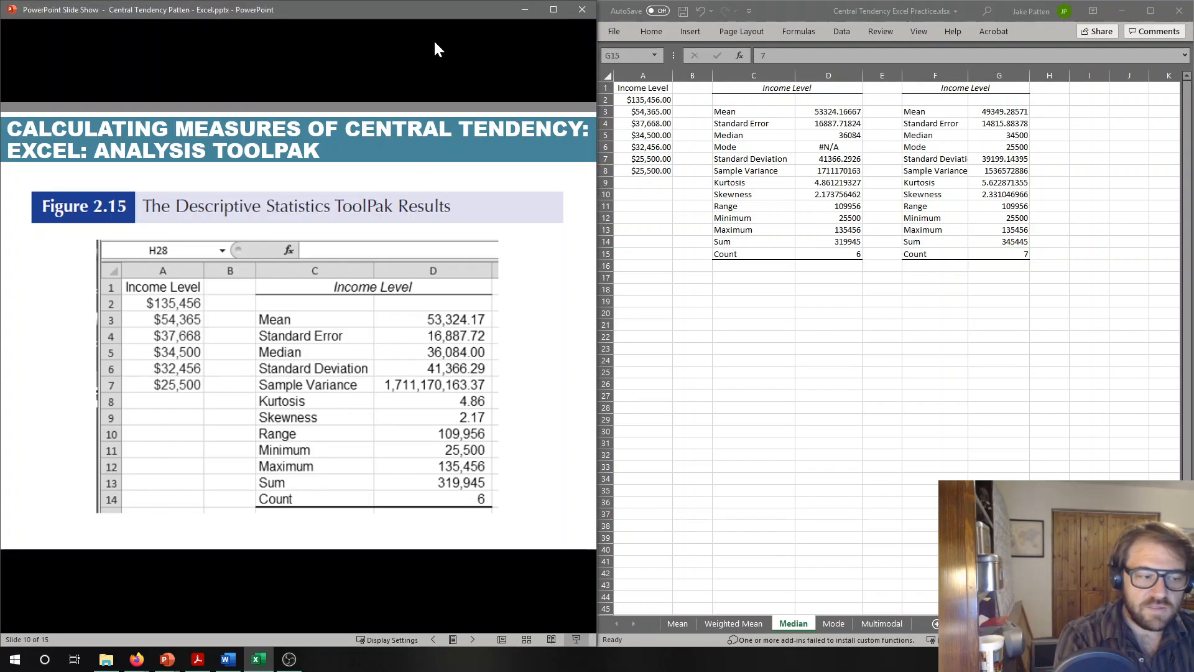
left_click(553, 10)
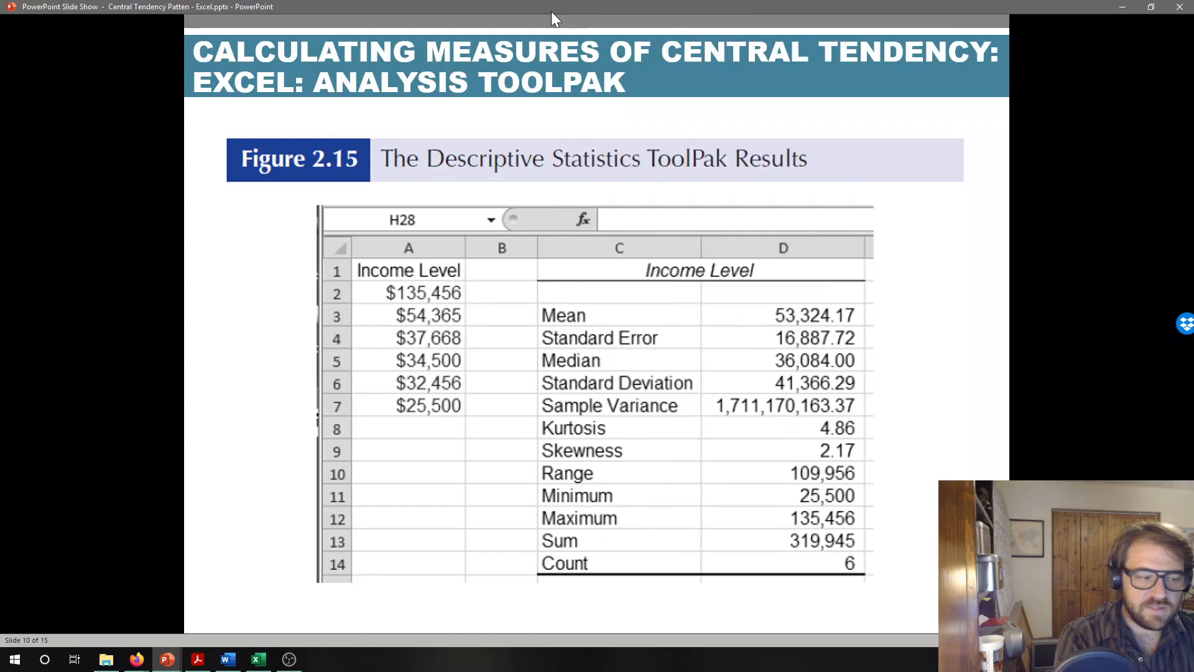